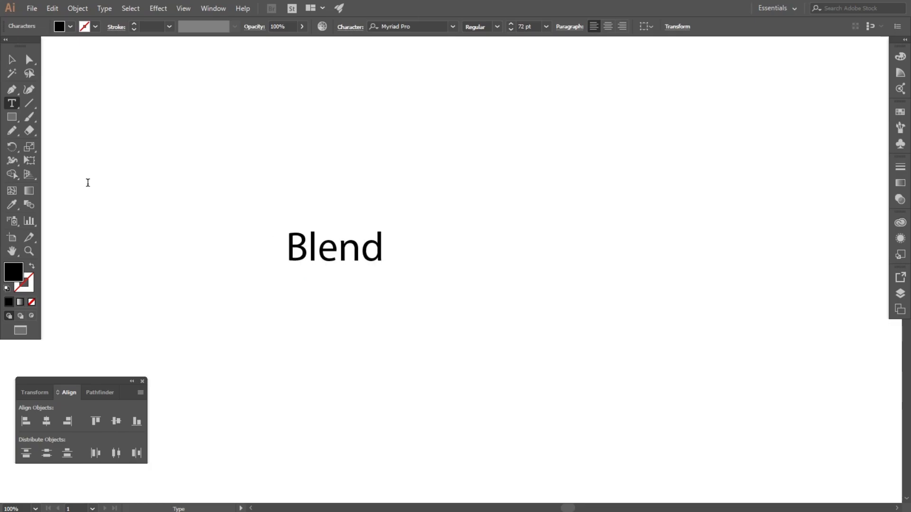
- Enlarge the Blend text to about 310 pt and move it back toward the middle of the view
click(12, 59)
drag(387, 249, 706, 277)
drag(478, 260, 356, 253)
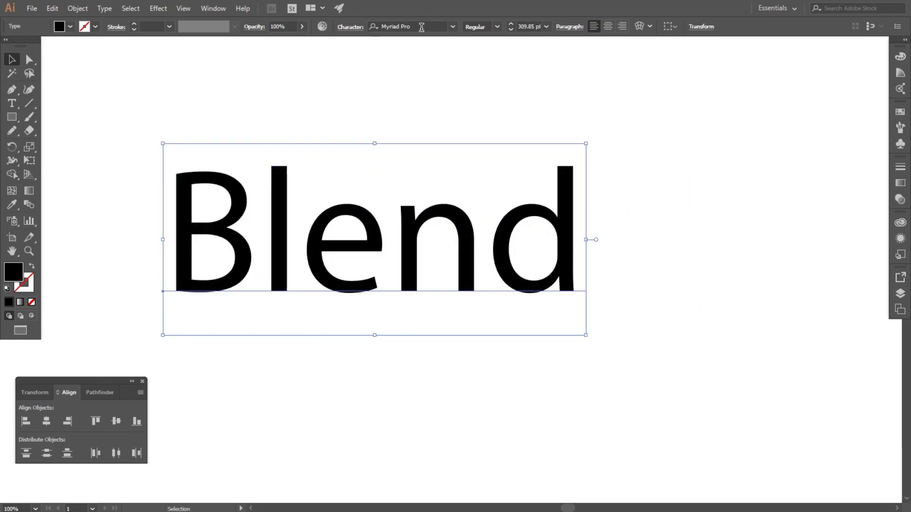
- Change the Blend text's font to Brannboll F PERSONAL USE ONLY
click(421, 27)
text(br)
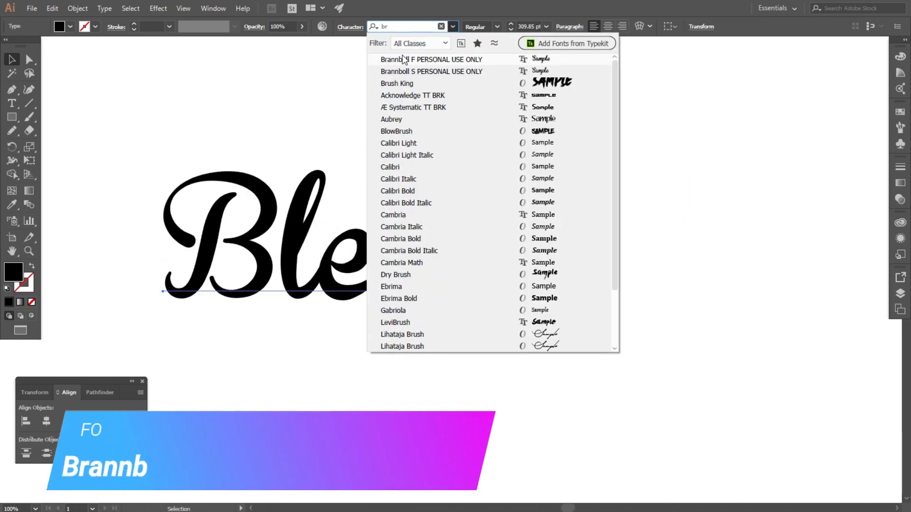
click(404, 60)
- Enlarge the Blend text to about 652 pt and position it in the middle of the artboard
scroll(281, 186, down, 3)
scroll(281, 186, down, 1)
drag(350, 209, 453, 226)
drag(391, 202, 395, 227)
scroll(350, 210, up, 2)
scroll(270, 177, up, 1)
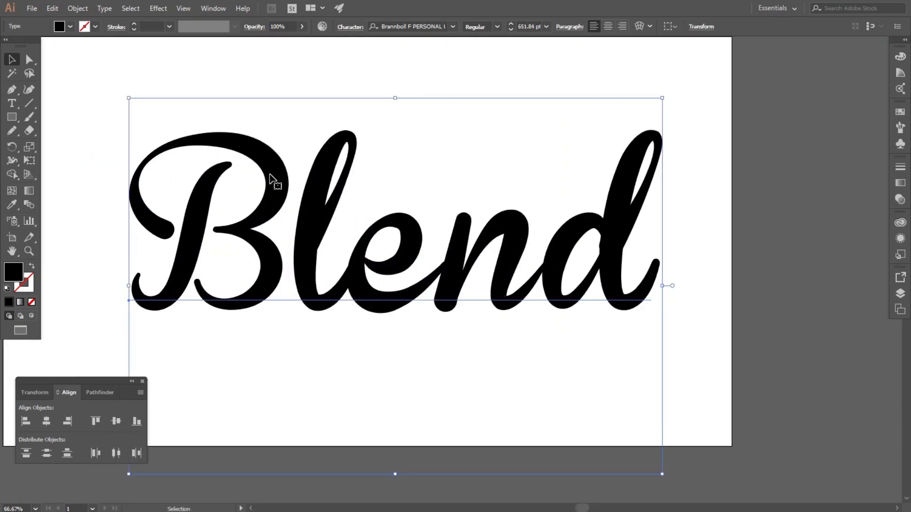
- Lock the selected Blend text as a tracing template
click(76, 8)
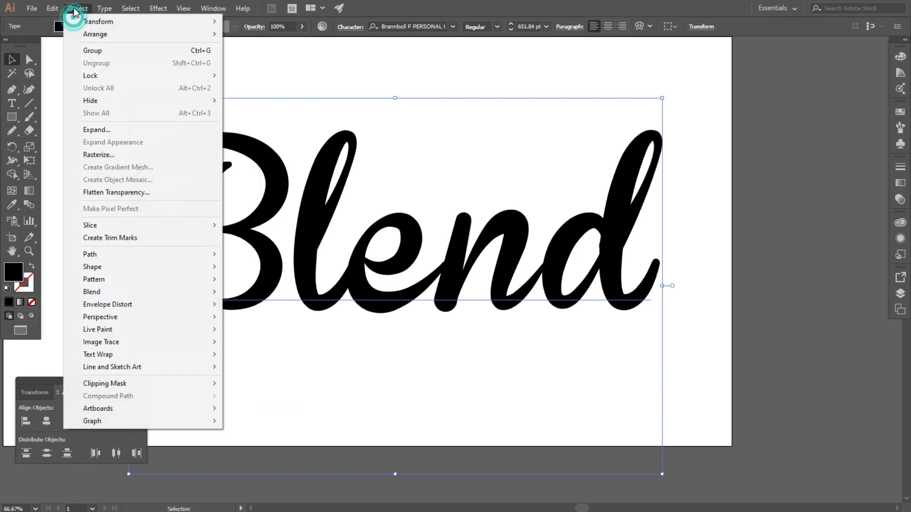
mouse_move(89, 80)
click(281, 80)
click(307, 65)
- Set the Pencil tool's fidelity to the smoothest setting
drag(10, 134, 62, 145)
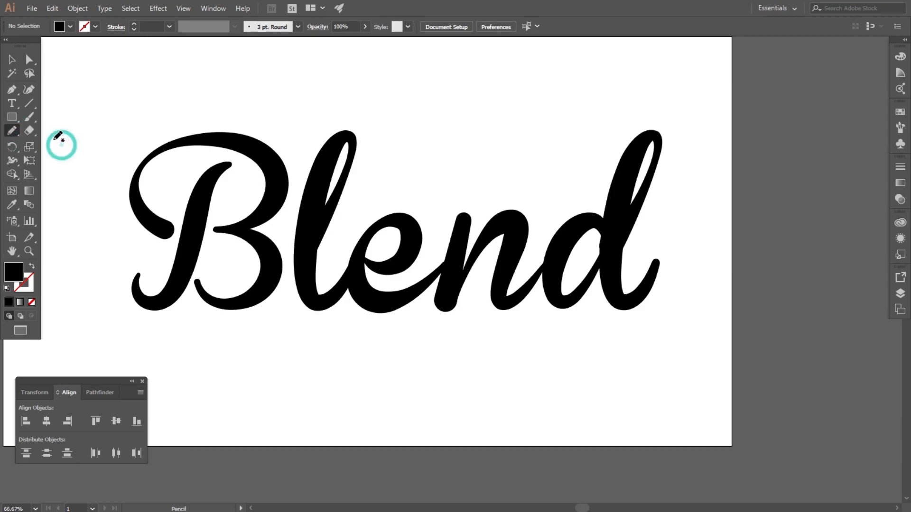
double_click(13, 131)
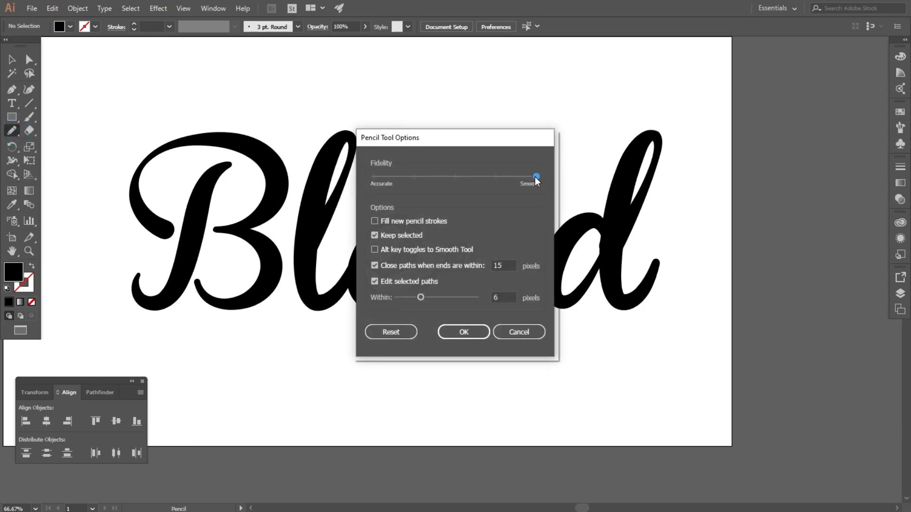
click(473, 331)
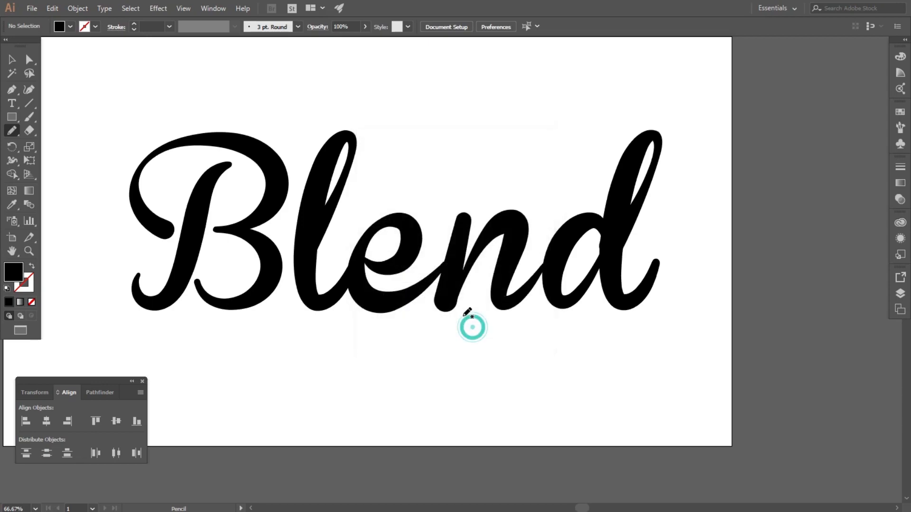
- Swap fill and stroke so there is no fill, and set the stroke colour to orange F29A0C
click(32, 268)
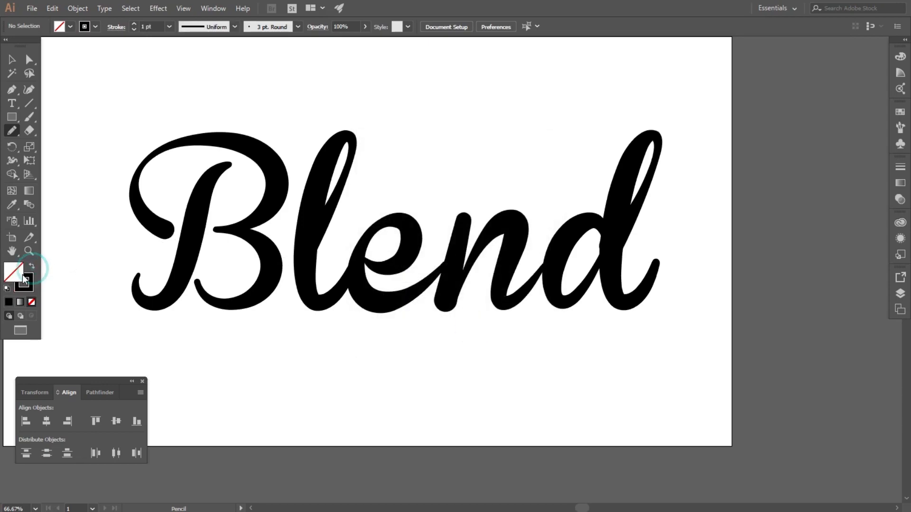
double_click(33, 286)
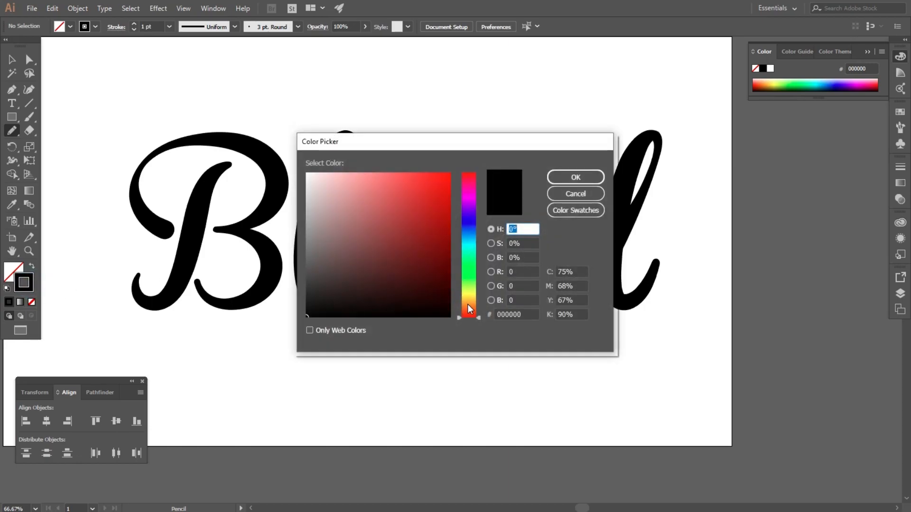
click(468, 303)
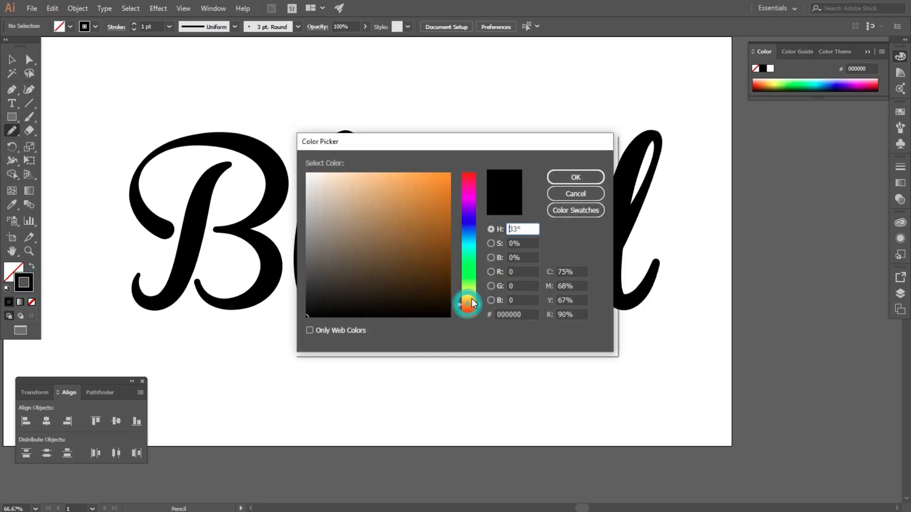
click(445, 179)
click(574, 178)
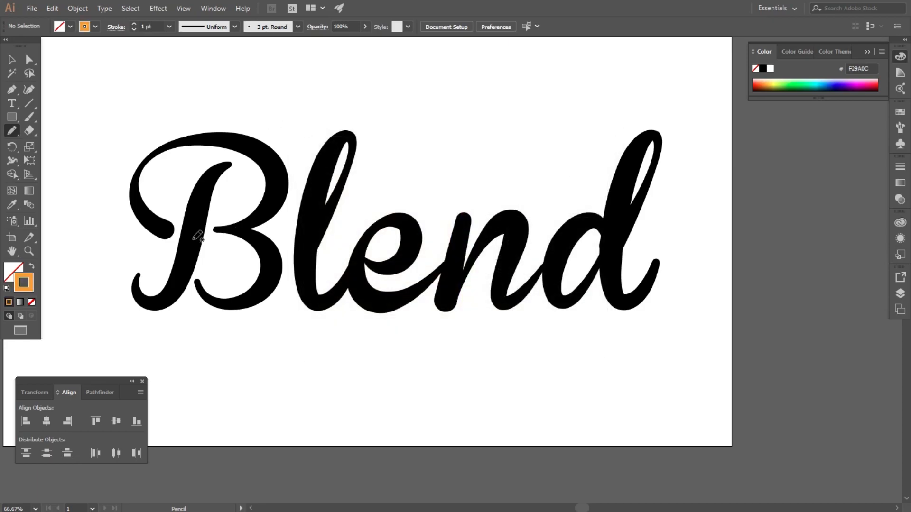
- Trace the stem of the B with the Pencil, from its lower hook up to its upper tip
scroll(162, 229, up, 1)
scroll(163, 246, up, 1)
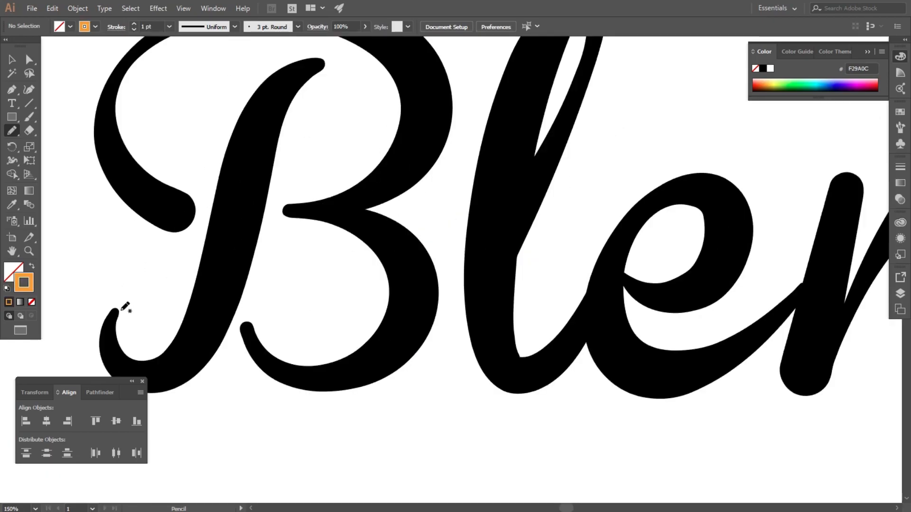
scroll(172, 272, down, 1)
scroll(136, 298, up, 1)
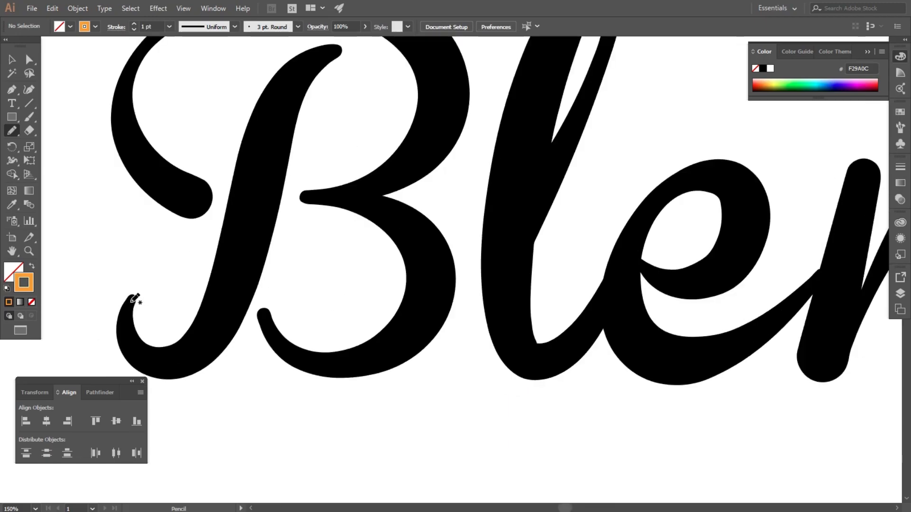
mouse_move(129, 303)
mouse_down()
mouse_move(131, 343)
mouse_move(150, 359)
mouse_move(195, 351)
mouse_move(222, 308)
mouse_move(275, 116)
mouse_move(301, 68)
mouse_move(337, 49)
mouse_up()
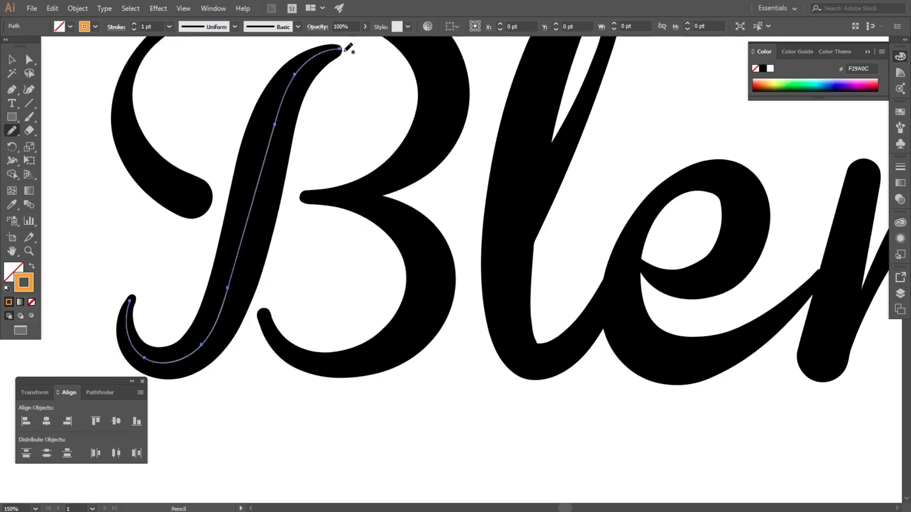
- Trace the outer curve and both bowls of the B as one continuous Pencil path
scroll(279, 250, down, 1)
scroll(199, 90, up, 1)
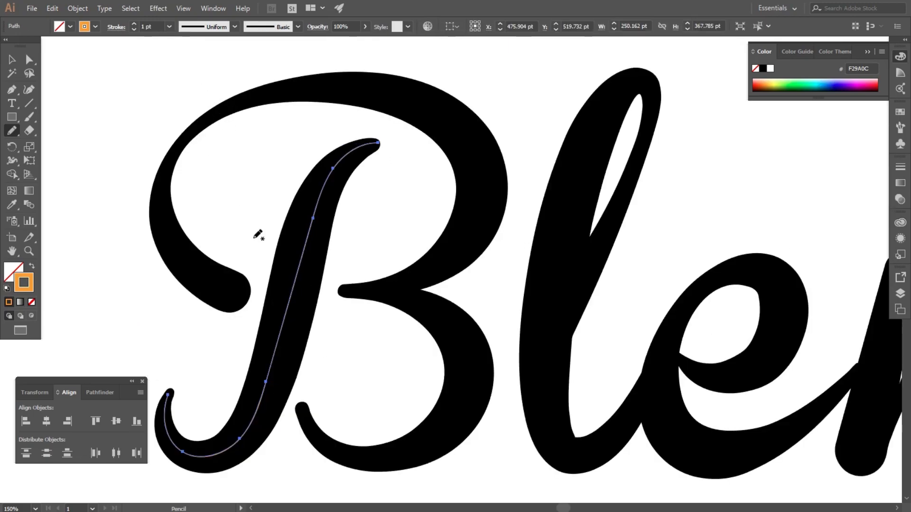
drag(243, 300, 178, 242)
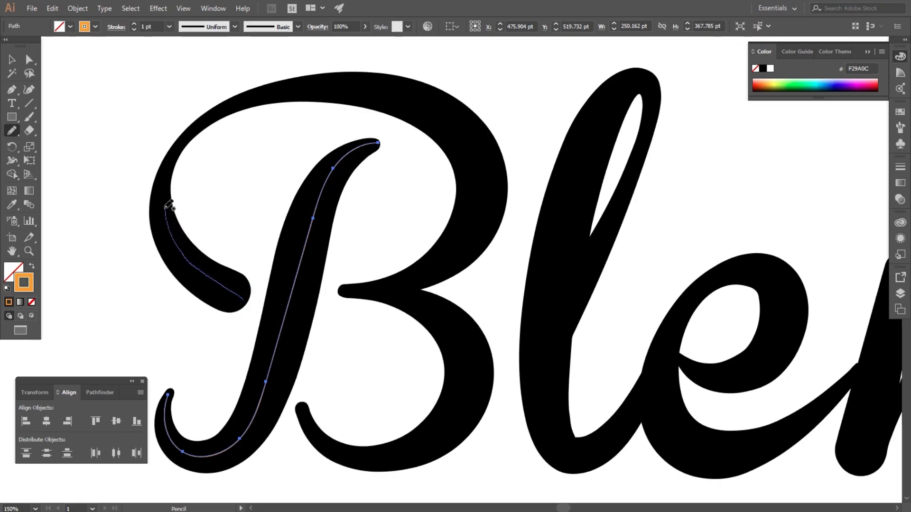
mouse_move(217, 119)
mouse_down()
mouse_move(243, 102)
mouse_move(280, 95)
mouse_move(388, 93)
mouse_move(448, 121)
mouse_move(471, 148)
mouse_move(474, 186)
mouse_move(460, 227)
mouse_move(403, 284)
mouse_move(369, 292)
mouse_move(407, 294)
mouse_move(434, 309)
mouse_move(465, 361)
mouse_move(461, 397)
mouse_move(422, 440)
mouse_up()
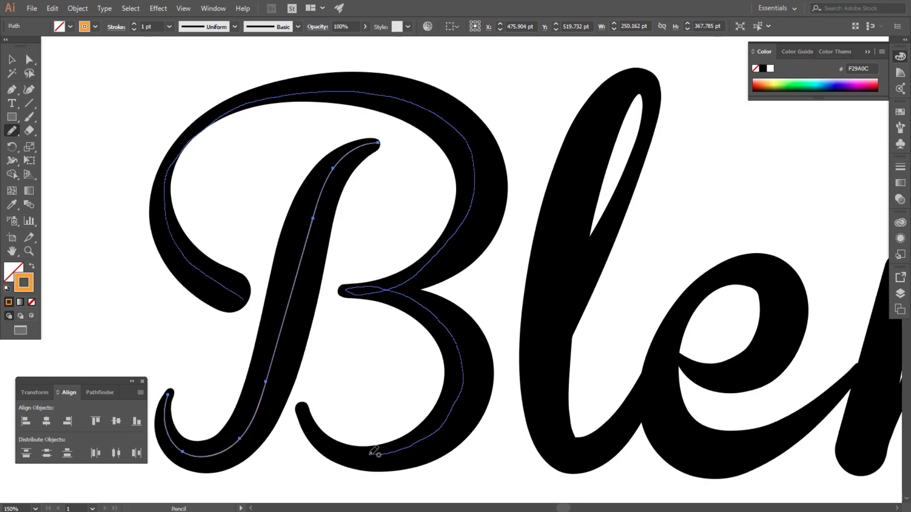
drag(308, 404, 306, 406)
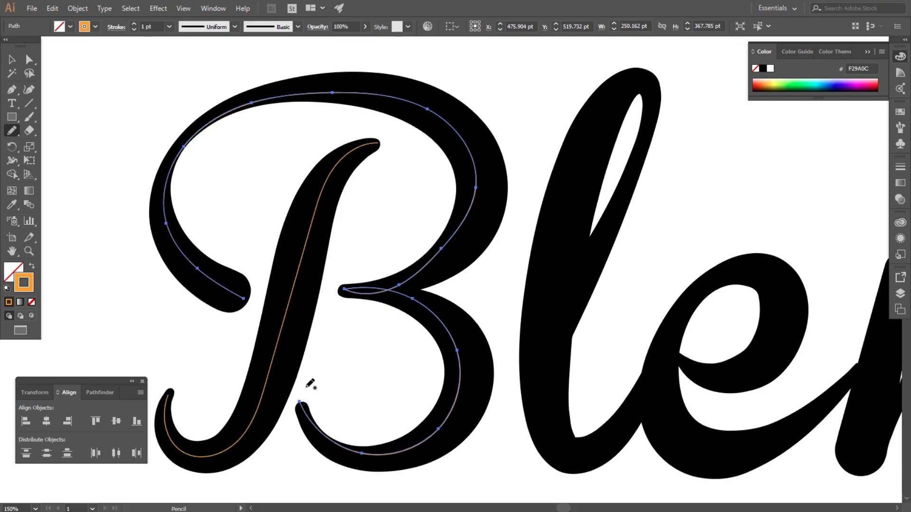
- Trace the letter l with the Pencil, following its upper loop and ending where it joins the e
key(ctrl+0)
scroll(381, 312, up, 1)
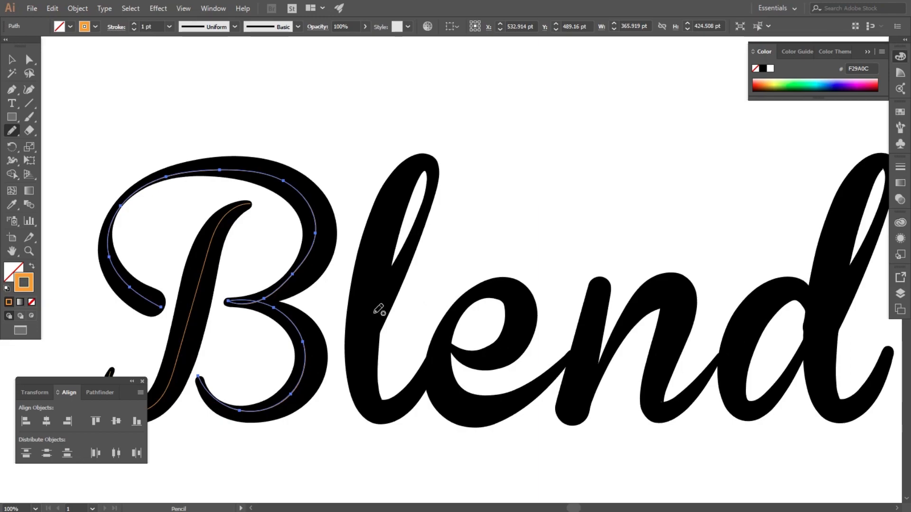
drag(361, 318, 383, 294)
mouse_move(429, 204)
mouse_down()
mouse_move(436, 163)
mouse_move(414, 156)
mouse_move(366, 257)
mouse_move(366, 389)
mouse_up()
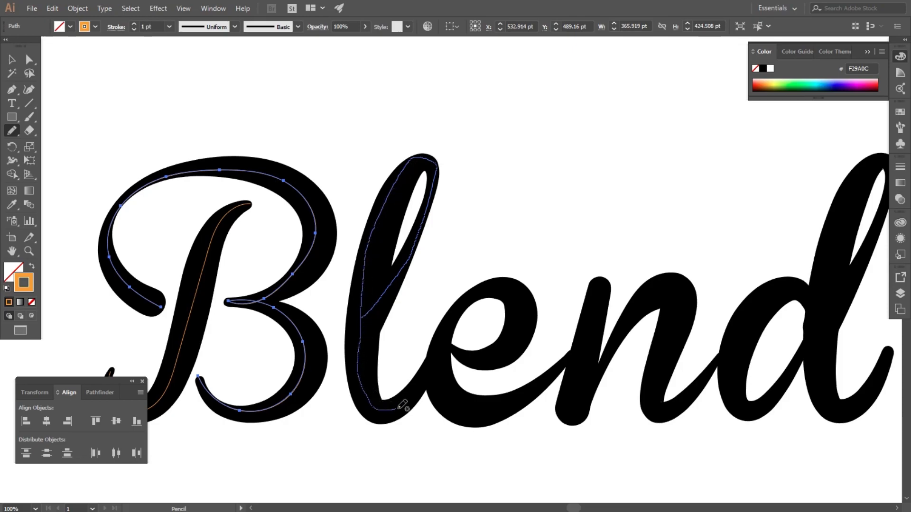
drag(424, 389, 432, 376)
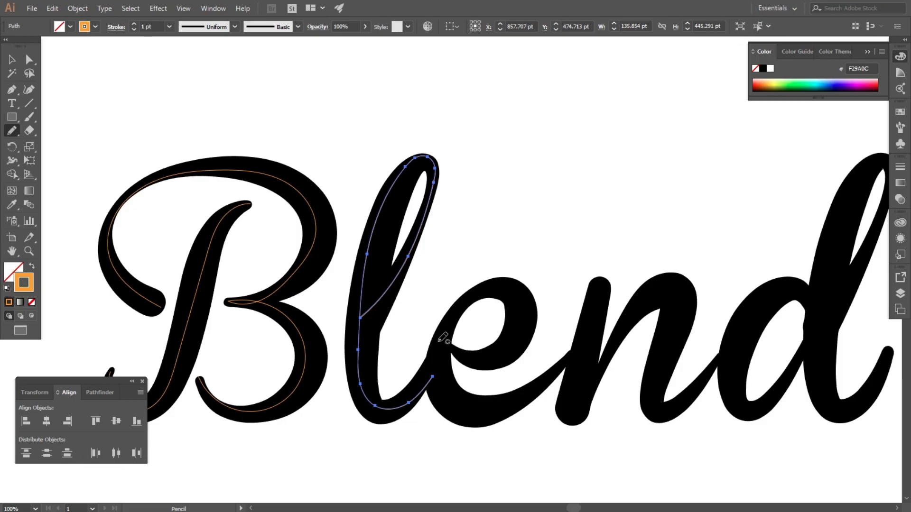
drag(437, 340, 453, 348)
mouse_move(514, 343)
mouse_down()
mouse_move(514, 298)
mouse_move(478, 290)
mouse_move(451, 310)
mouse_move(431, 356)
mouse_up()
drag(440, 392, 479, 402)
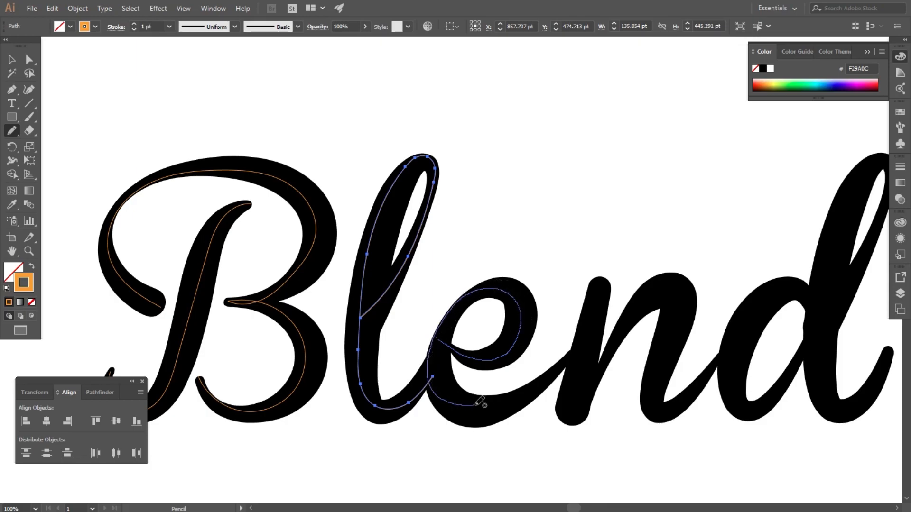
drag(554, 366, 569, 352)
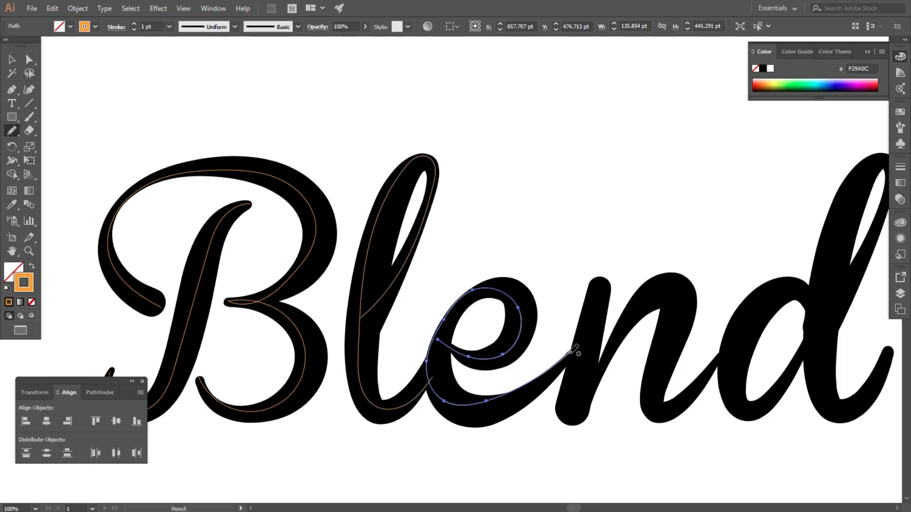
key(ctrl+z)
- Trace the letter e with the Pencil, from the inner crossing around the loop to the connection with the n
mouse_move(449, 345)
mouse_down()
mouse_move(493, 354)
mouse_move(517, 338)
mouse_move(525, 307)
mouse_move(516, 289)
mouse_up()
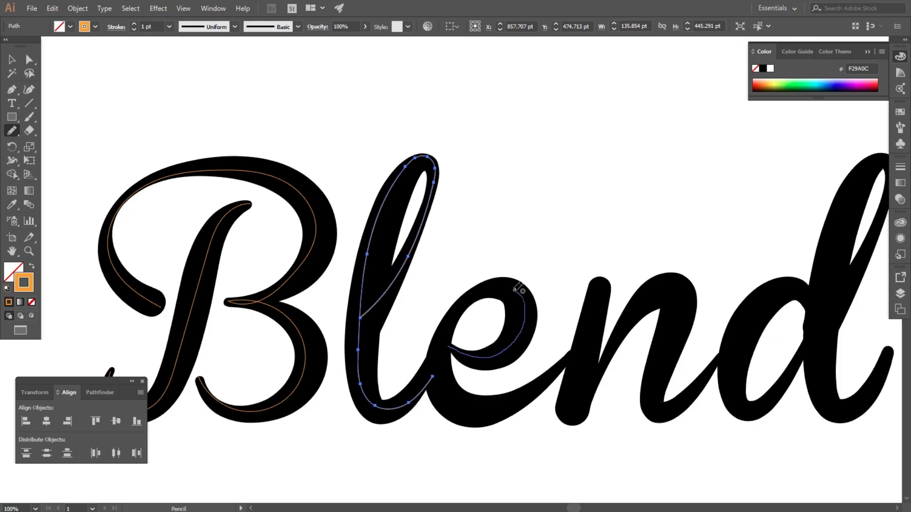
drag(441, 348, 439, 374)
drag(464, 404, 481, 407)
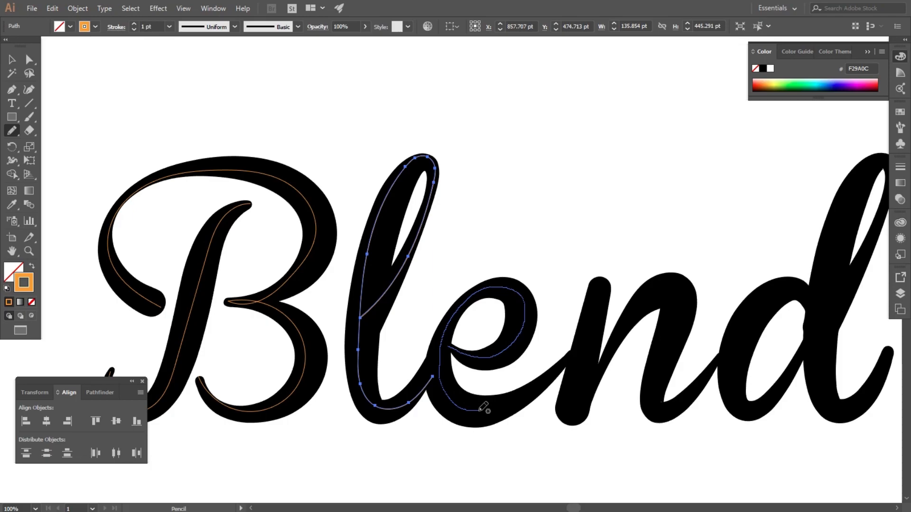
drag(568, 360, 572, 354)
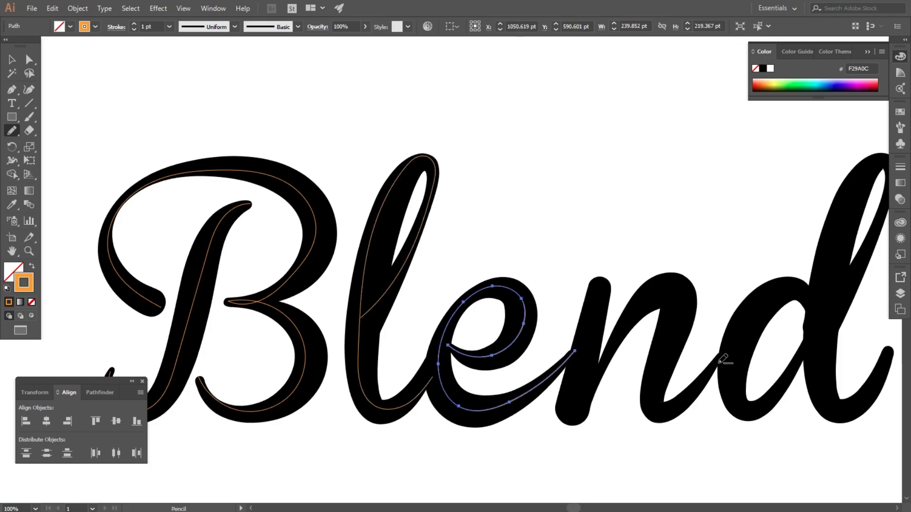
- Trace the letter n with the Pencil, from its connection with the d back to the tip of its first stem
scroll(722, 359, up, 1)
drag(723, 354, 696, 388)
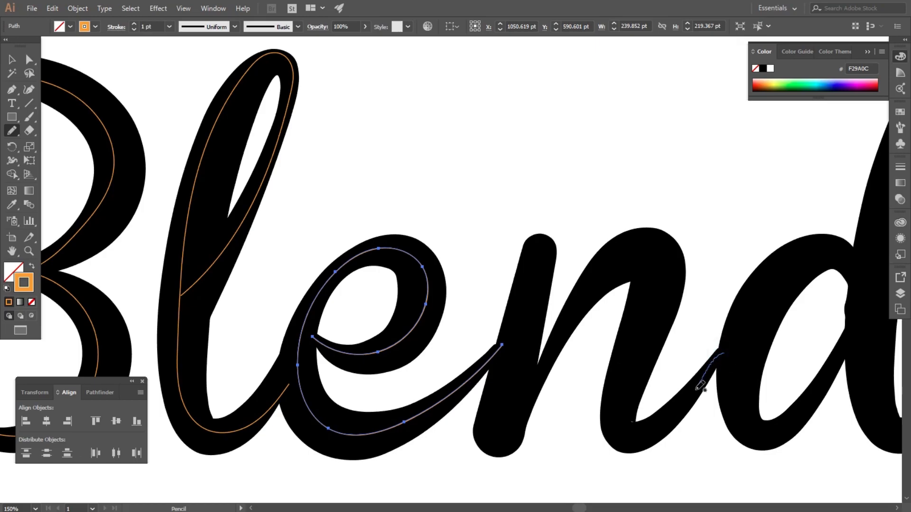
mouse_move(624, 435)
mouse_down()
mouse_move(652, 279)
mouse_move(650, 263)
mouse_move(630, 250)
mouse_move(576, 305)
mouse_move(505, 406)
mouse_move(496, 437)
mouse_move(509, 437)
mouse_move(521, 407)
mouse_move(532, 252)
mouse_up()
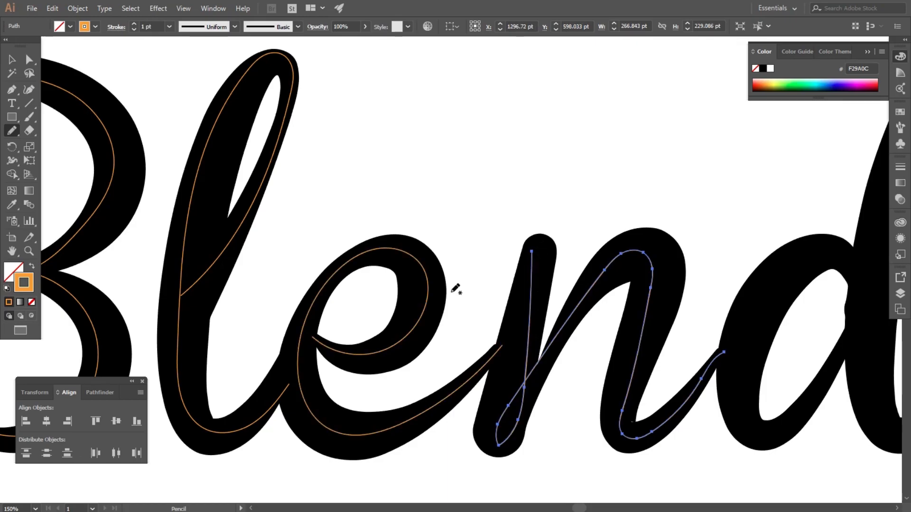
- Trace the letter d with the Pencil, covering its bowl, tall upper loop and final tail in one path
scroll(282, 316, down, 1)
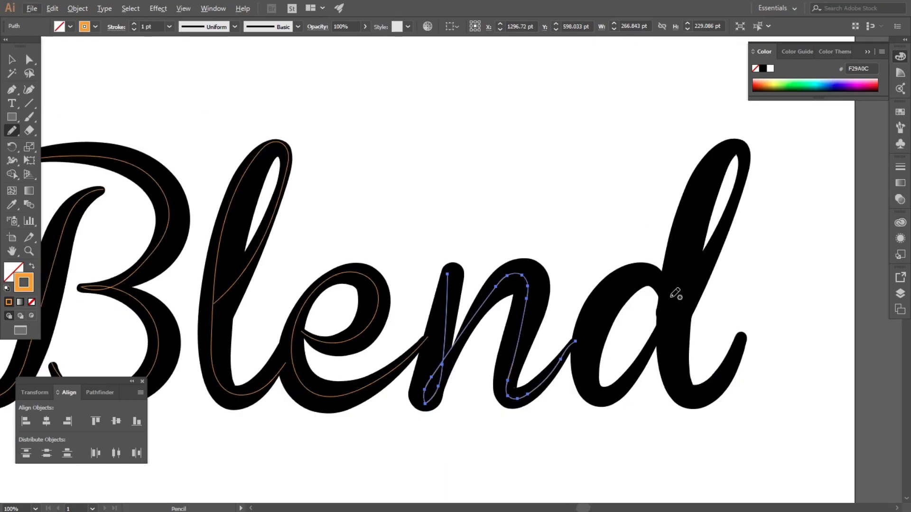
drag(673, 297, 665, 285)
mouse_move(600, 302)
mouse_down()
mouse_move(584, 355)
mouse_move(605, 395)
mouse_move(642, 367)
mouse_move(671, 327)
mouse_up()
drag(696, 290, 719, 244)
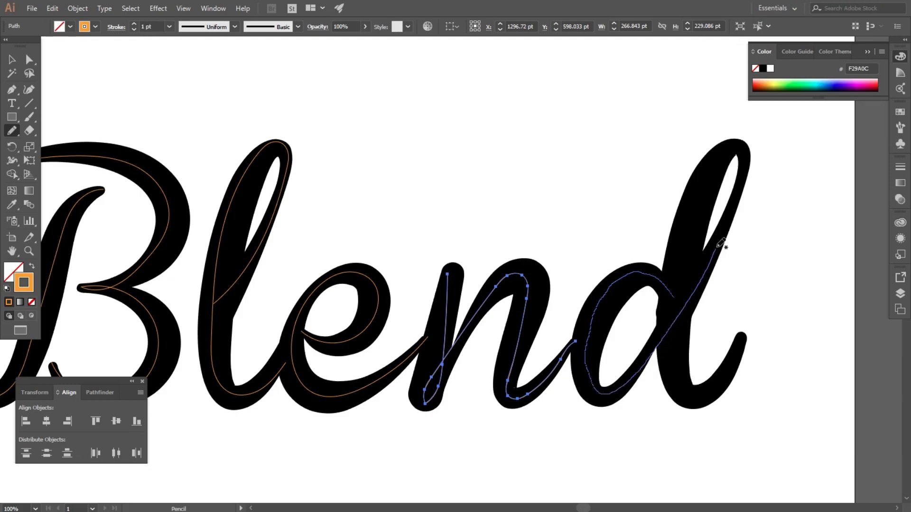
mouse_move(717, 153)
mouse_down()
mouse_move(698, 180)
mouse_move(675, 278)
mouse_move(671, 328)
mouse_move(685, 386)
mouse_move(741, 356)
mouse_move(745, 336)
mouse_up()
- Select all the traced letter paths and move them below the black Blend lettering
key(v)
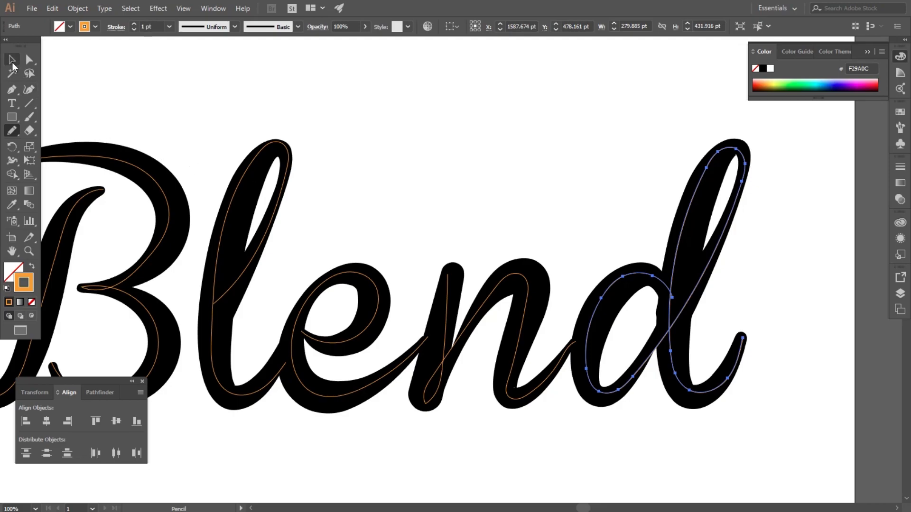
click(480, 155)
scroll(457, 171, down, 2)
drag(184, 122, 625, 321)
drag(569, 246, 559, 397)
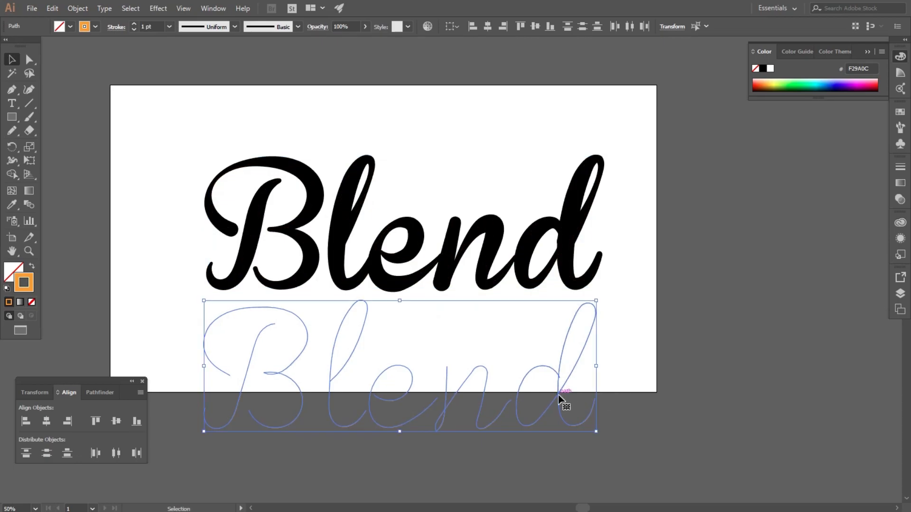
- Unlock the black Blend text and delete it
click(77, 9)
click(112, 85)
click(195, 97)
drag(195, 129, 411, 163)
key(Delete)
- Move the traced letter paths up to the middle of the artboard and set their stroke colour to 0A0A09
drag(174, 244, 573, 422)
drag(516, 404, 504, 269)
scroll(68, 237, up, 1)
double_click(28, 282)
drag(376, 270, 320, 312)
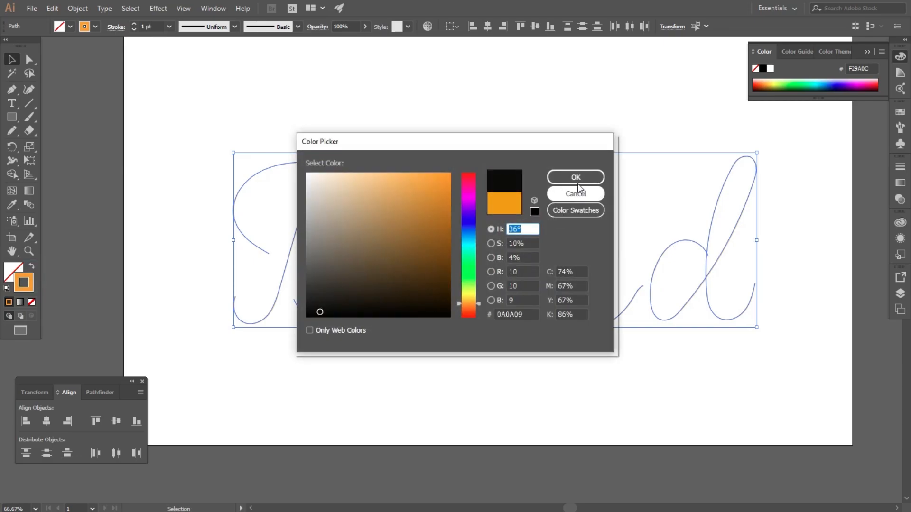
click(577, 180)
click(262, 93)
scroll(230, 174, down, 1)
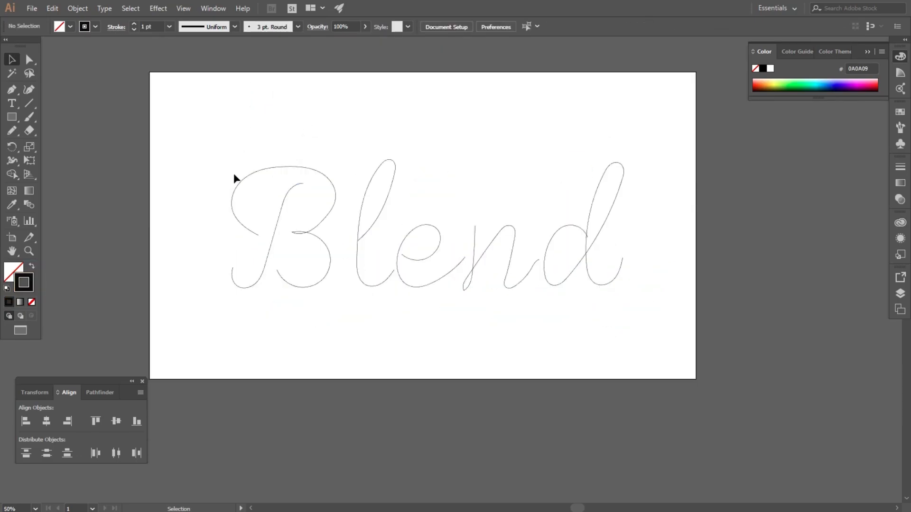
- Draw a circle about 83 pt in diameter above and beside the B, with a black fill and no stroke
drag(11, 117, 62, 141)
scroll(215, 118, up, 3)
drag(199, 131, 226, 165)
key(v)
click(31, 266)
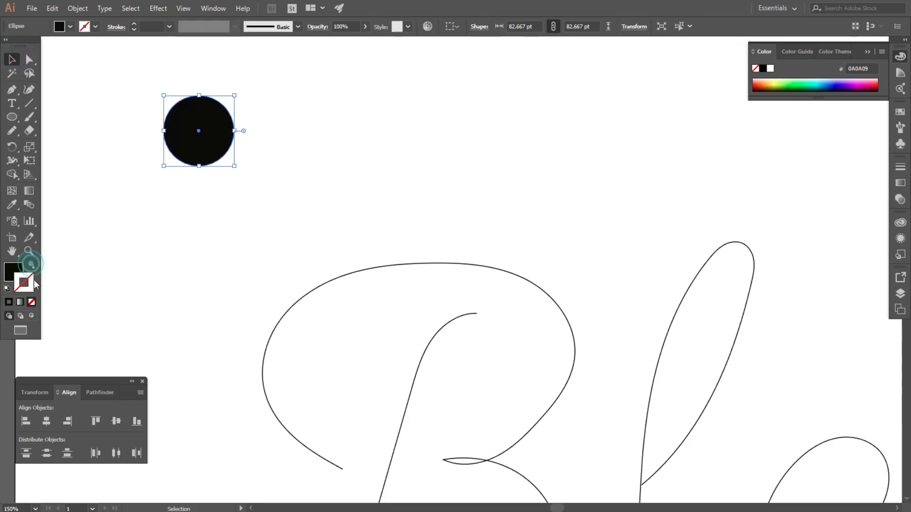
- Fill the circle with a linear gradient running from magenta to yellow
click(20, 302)
double_click(866, 252)
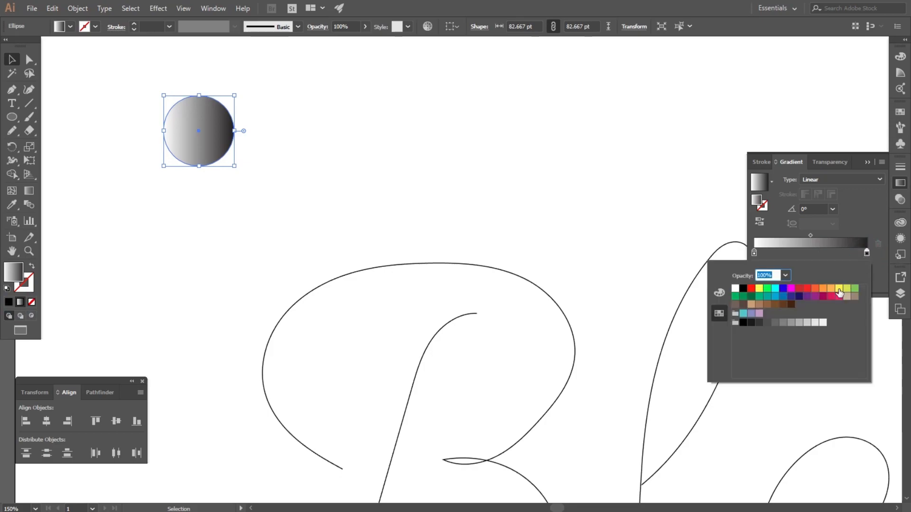
click(838, 291)
click(754, 254)
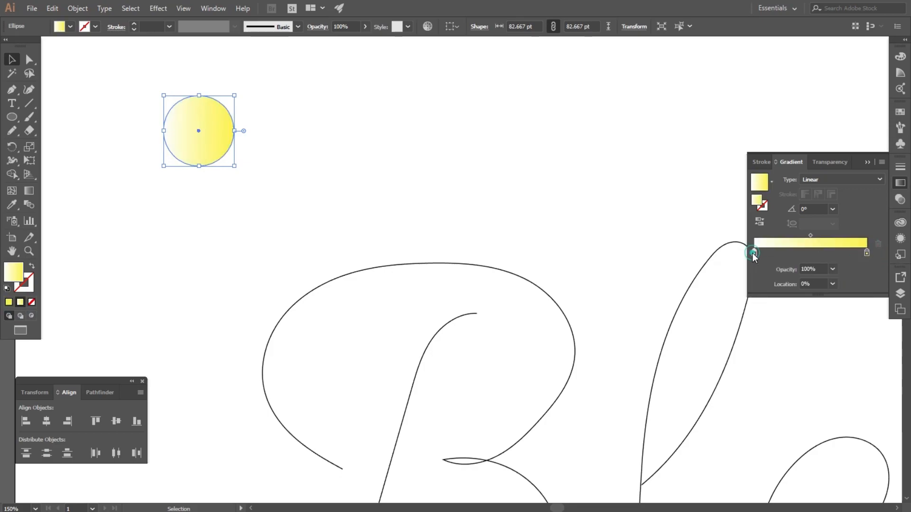
double_click(754, 254)
click(794, 288)
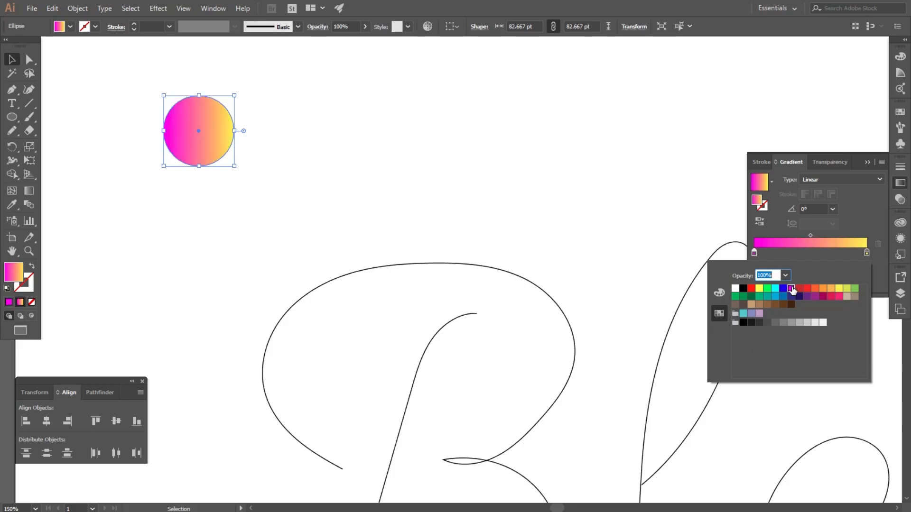
click(11, 59)
click(116, 149)
- Copy the gradient circle in front, move the copy to the right, and align both circles by their vertical centres
click(183, 142)
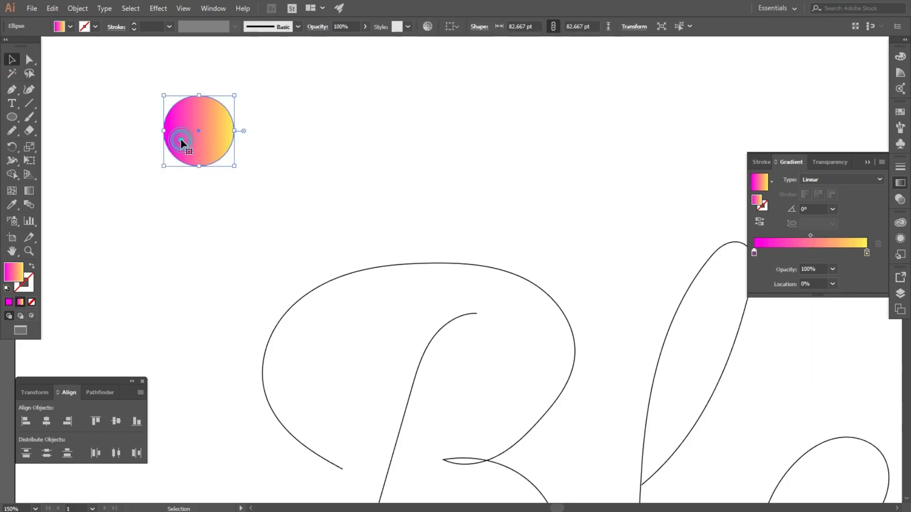
click(52, 8)
click(70, 63)
click(52, 8)
click(80, 88)
drag(189, 129, 378, 132)
drag(152, 81, 504, 169)
click(116, 421)
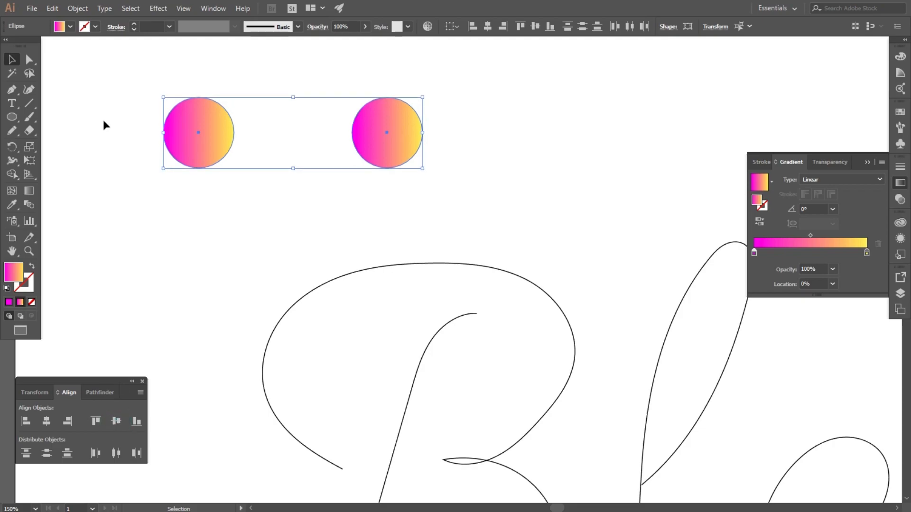
- Blend the two circles and set the spacing to Specified Steps with enough steps for a smooth tube
click(77, 8)
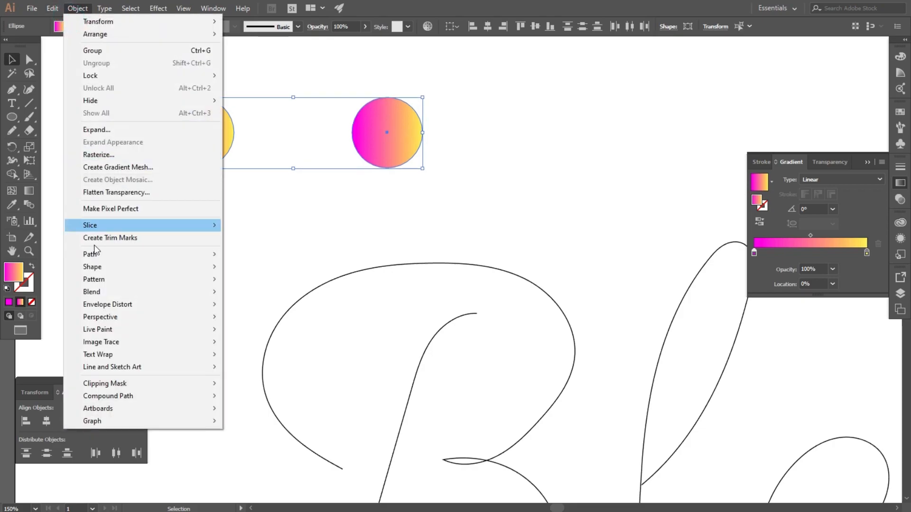
click(92, 292)
click(240, 293)
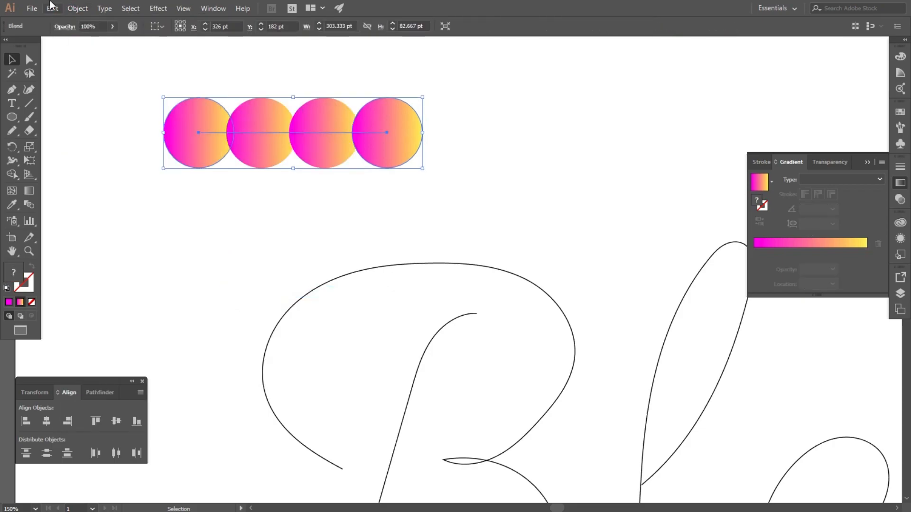
click(78, 8)
click(99, 290)
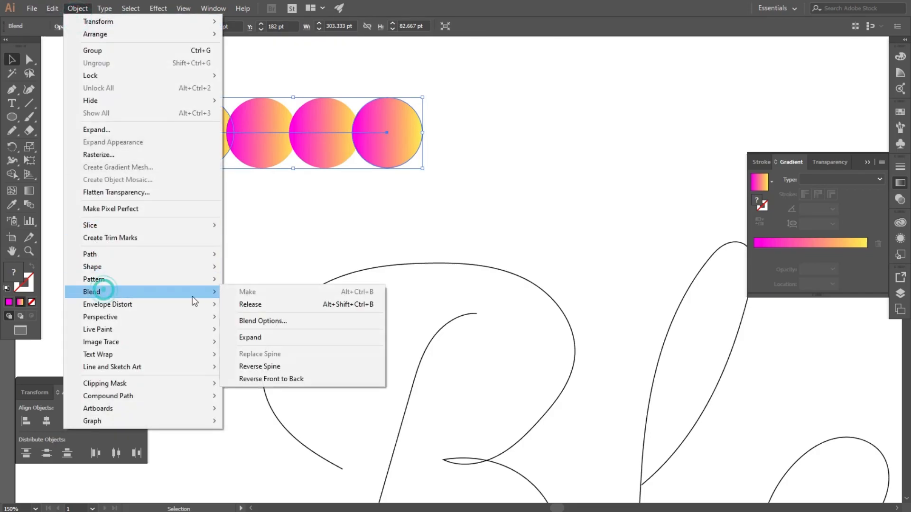
click(306, 323)
click(376, 275)
click(446, 222)
click(447, 244)
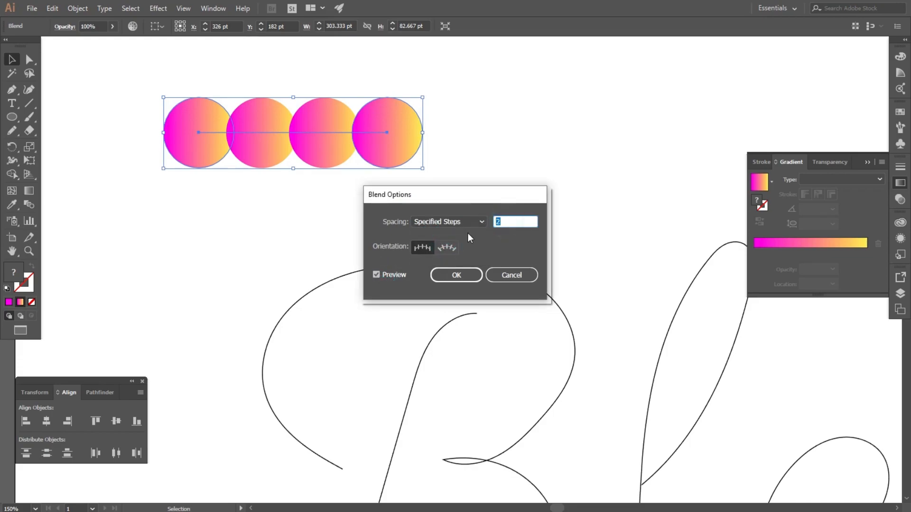
click(474, 274)
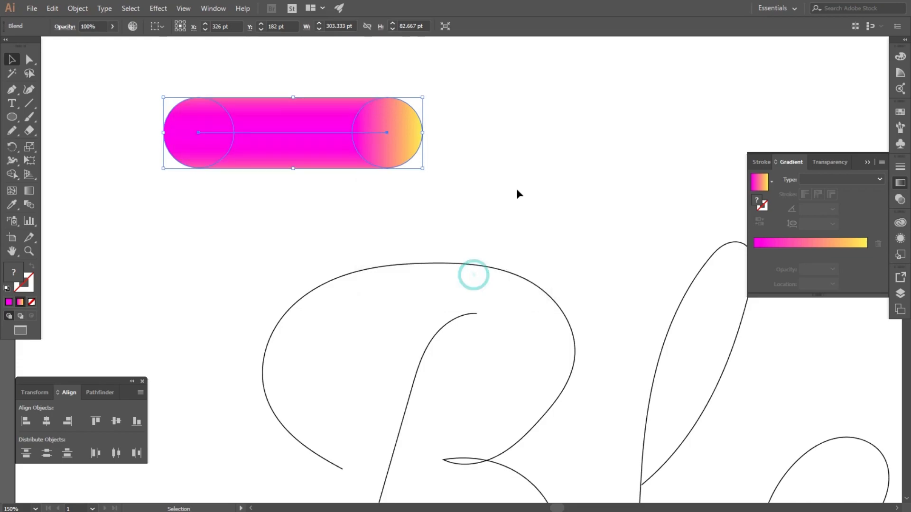
click(516, 188)
- Copy the gradient tube in front and place the copy beside the original above the lettering
click(269, 139)
click(52, 9)
click(71, 63)
click(51, 11)
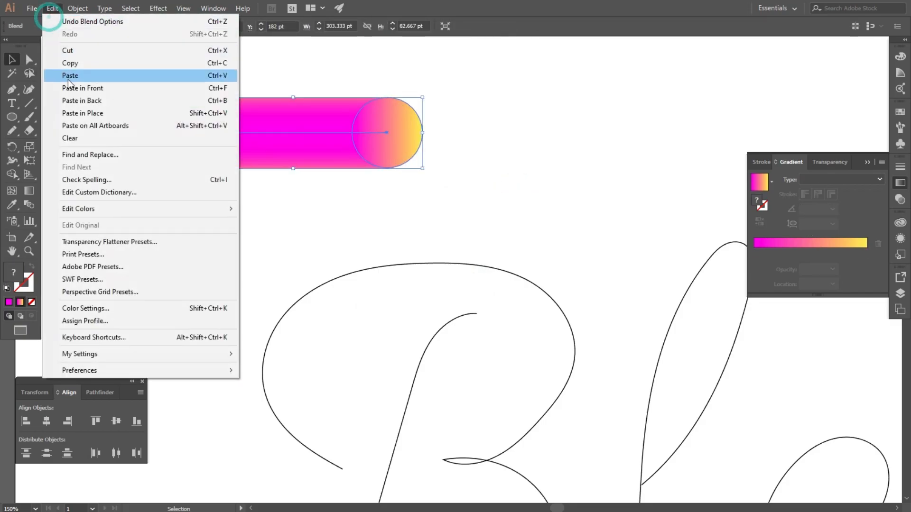
click(68, 87)
click(173, 214)
click(259, 140)
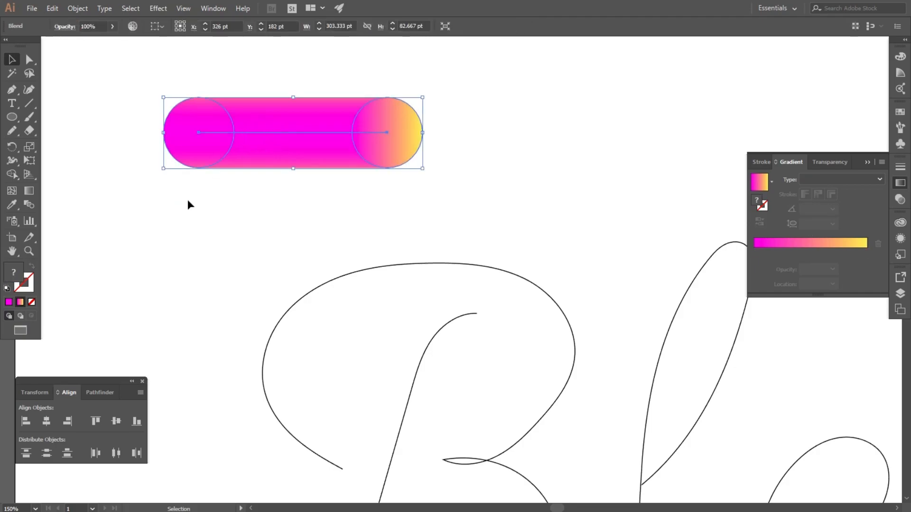
key(ctrl+1)
click(435, 183)
drag(208, 164, 408, 160)
- Duplicate both gradient tubes in front and move one of each pair upward to form two rows
drag(157, 116, 401, 151)
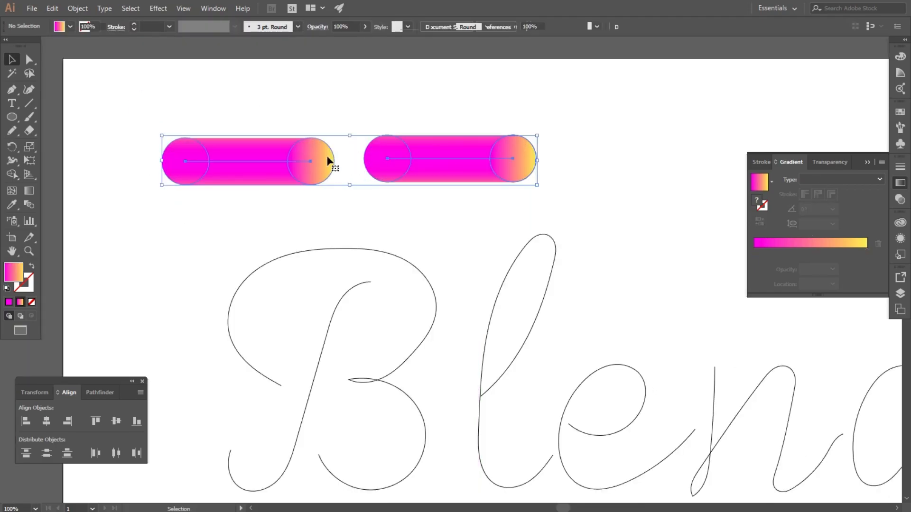
click(52, 11)
click(75, 63)
click(53, 10)
click(94, 88)
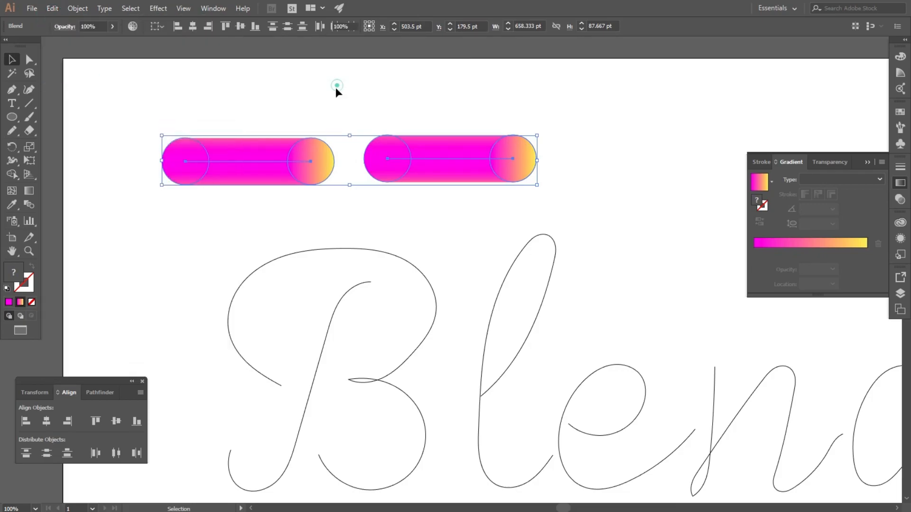
click(335, 88)
drag(266, 156, 265, 99)
drag(445, 155, 447, 93)
- Replace the lower-left tube's blend spine with the B's double-bowl path
key(ctrl+minus)
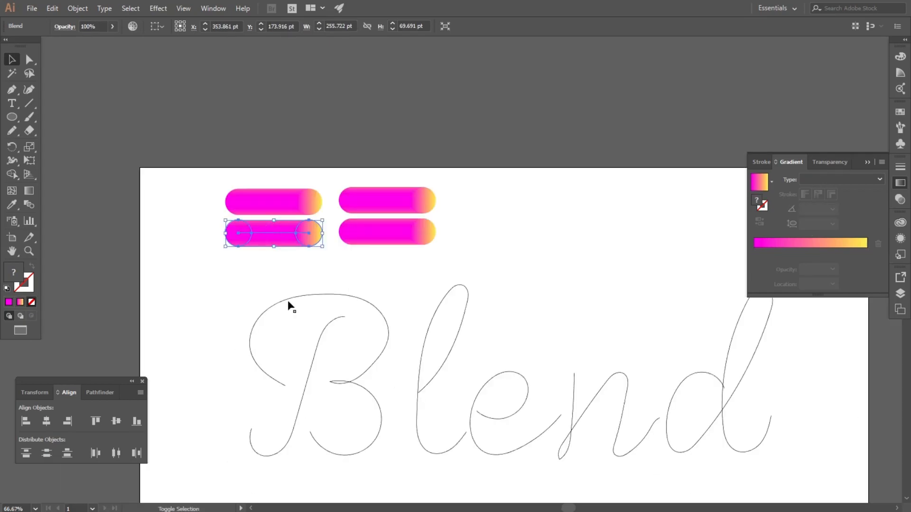
shift+click(287, 301)
click(73, 7)
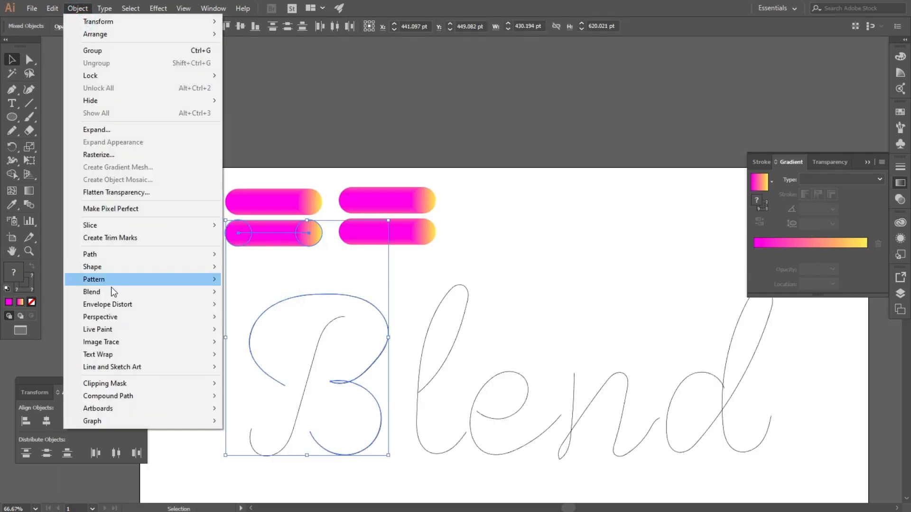
mouse_move(114, 291)
click(260, 353)
click(199, 309)
- Replace the upper-left tube's blend spine with the B's stem path
click(327, 326)
shift+click(282, 204)
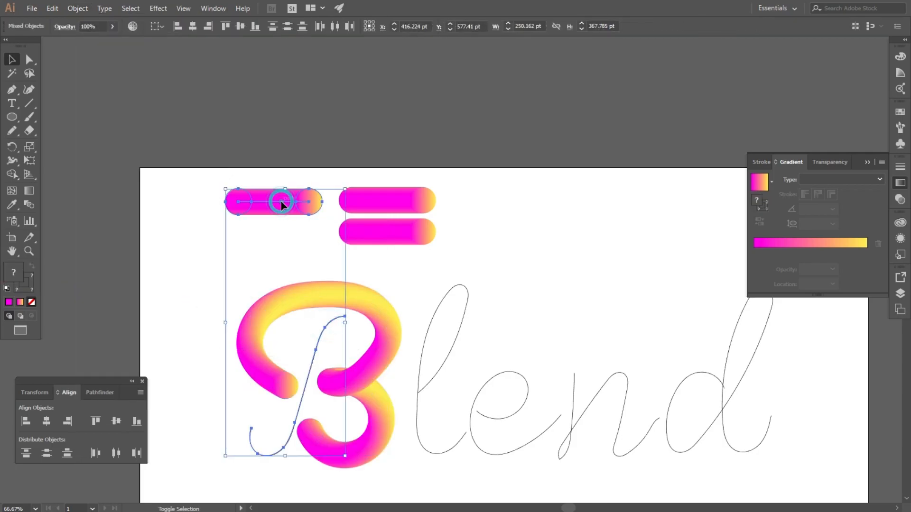
click(78, 8)
mouse_move(114, 292)
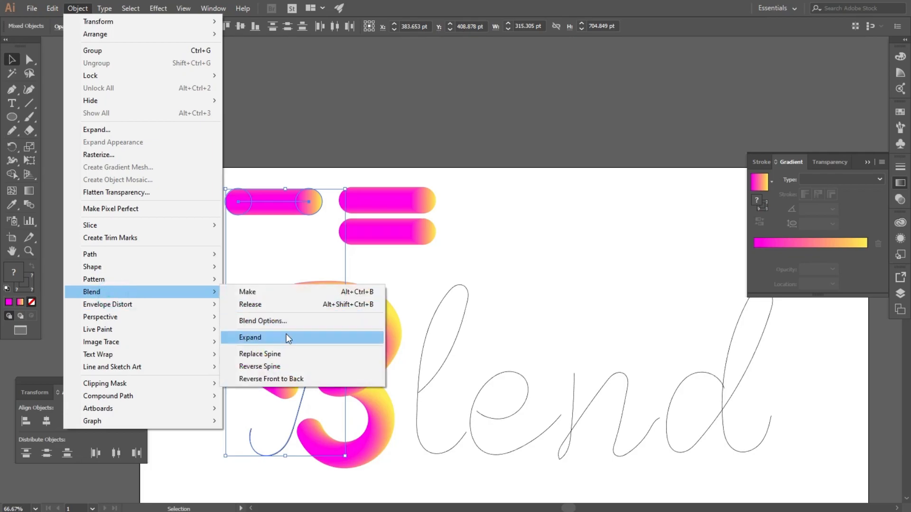
click(281, 354)
click(186, 276)
- Copy the two remaining gradient tubes in front and place the copies to the right of the originals
scroll(198, 230, down, 2)
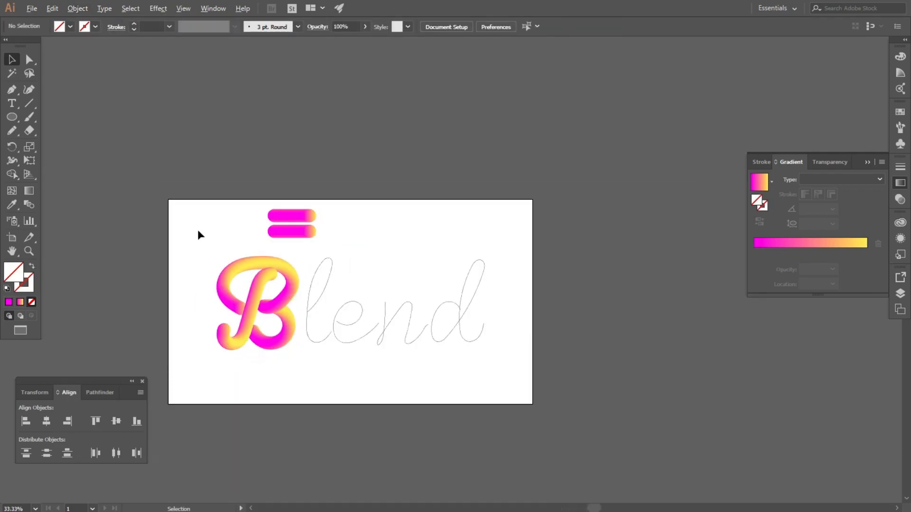
scroll(306, 266, up, 1)
drag(235, 180, 261, 229)
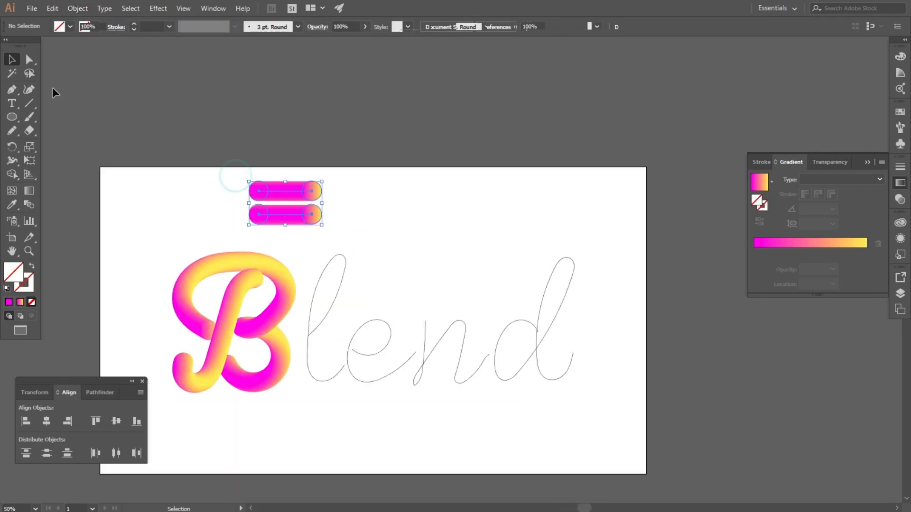
click(52, 8)
click(70, 63)
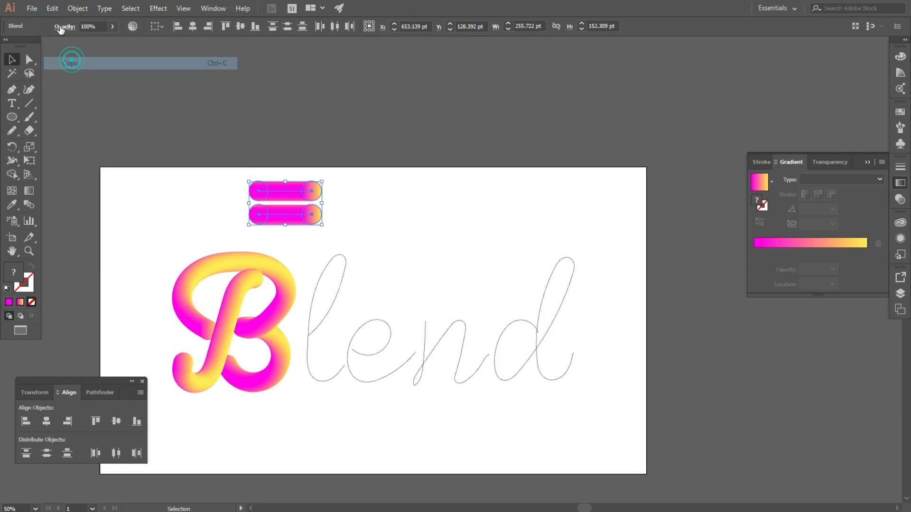
click(53, 8)
click(94, 88)
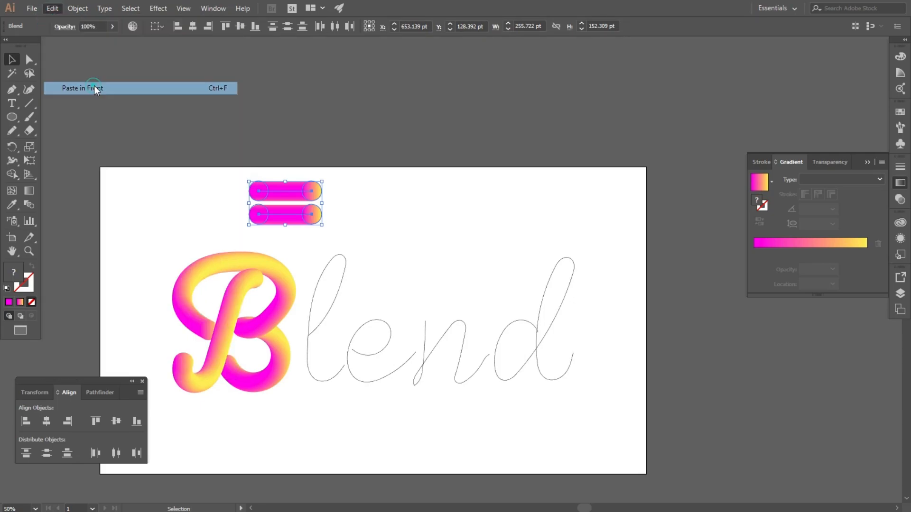
click(385, 207)
drag(314, 213, 408, 200)
click(472, 243)
- Replace the lower-left tube's blend spine with the letter l path
scroll(298, 233, up, 1)
click(295, 210)
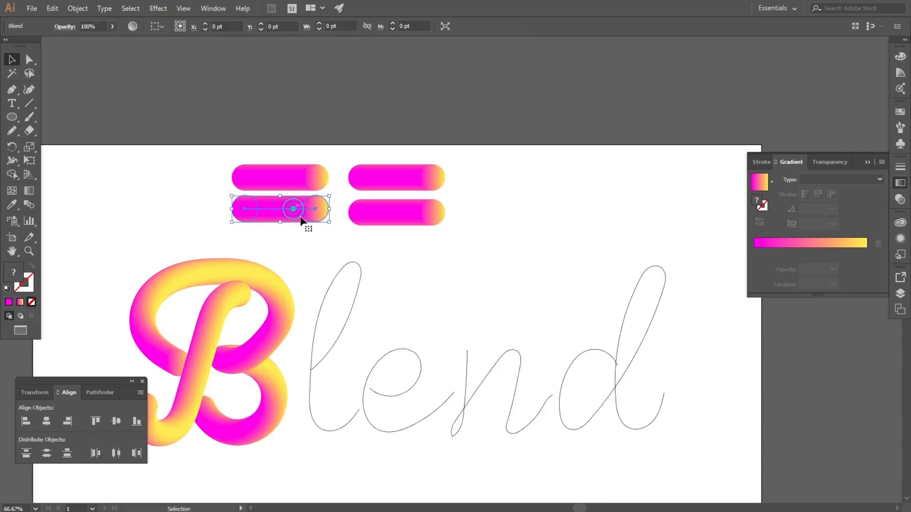
shift+click(334, 286)
click(77, 8)
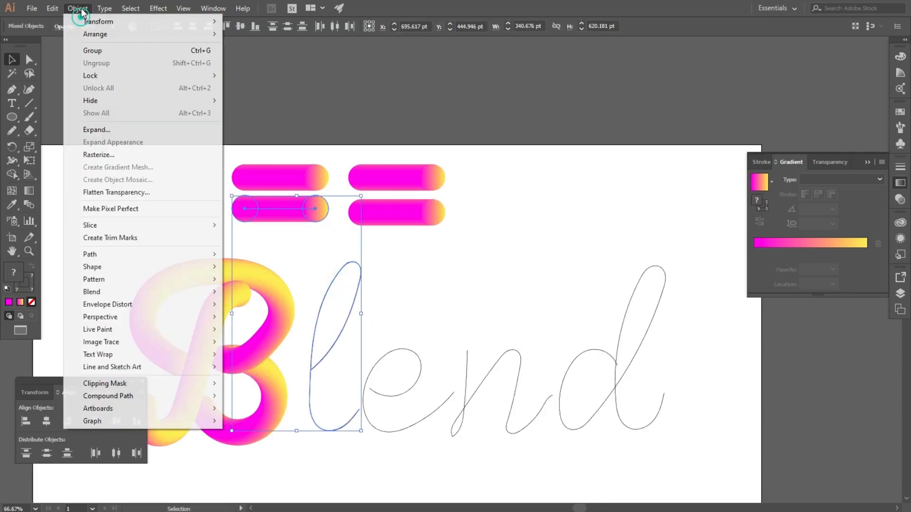
mouse_move(110, 291)
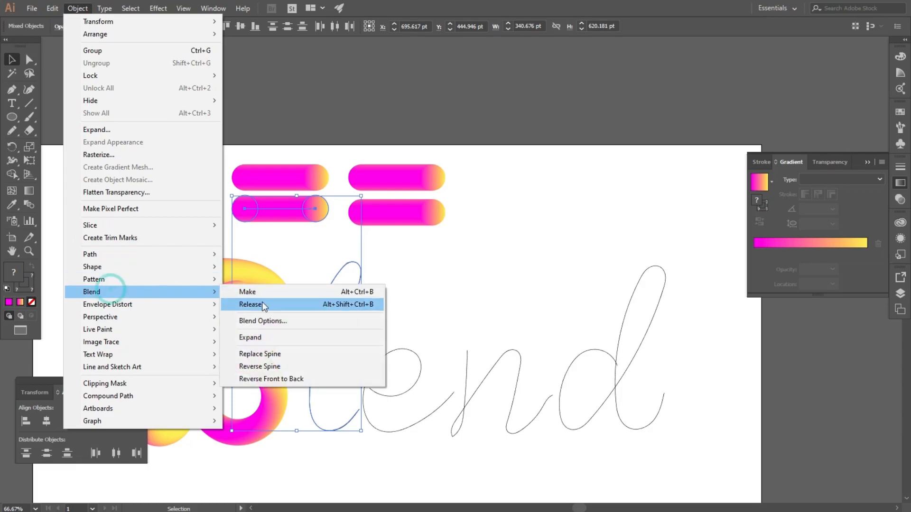
click(278, 355)
click(450, 292)
- Replace the lower-right tube's blend spine with the letter e path
scroll(431, 339, up, 3)
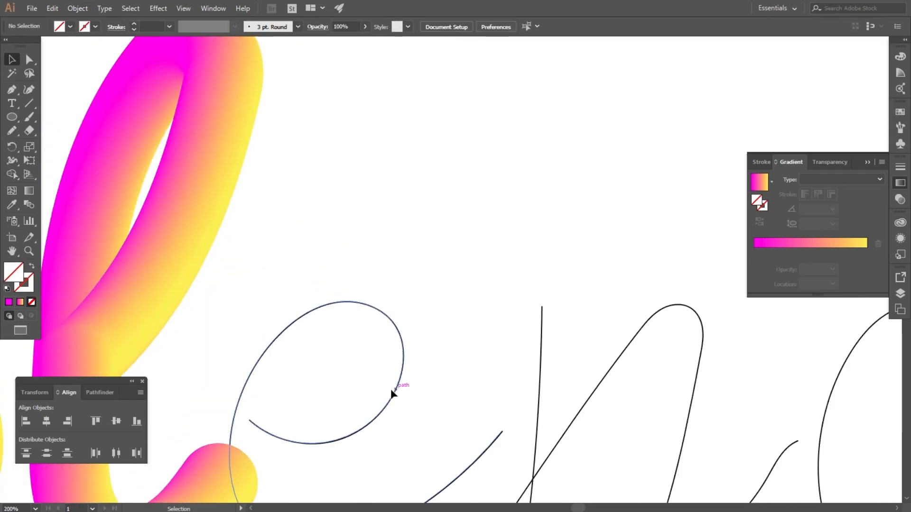
click(397, 389)
scroll(328, 266, down, 2)
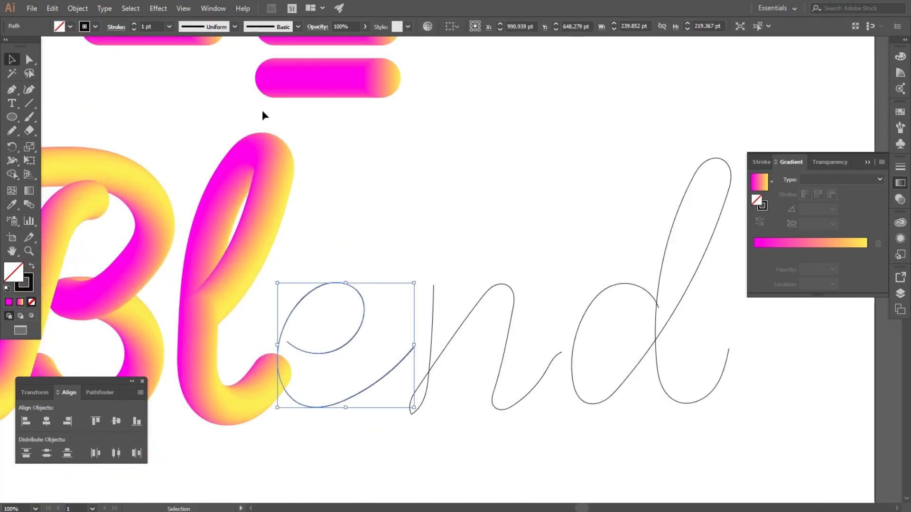
shift+click(300, 78)
click(72, 8)
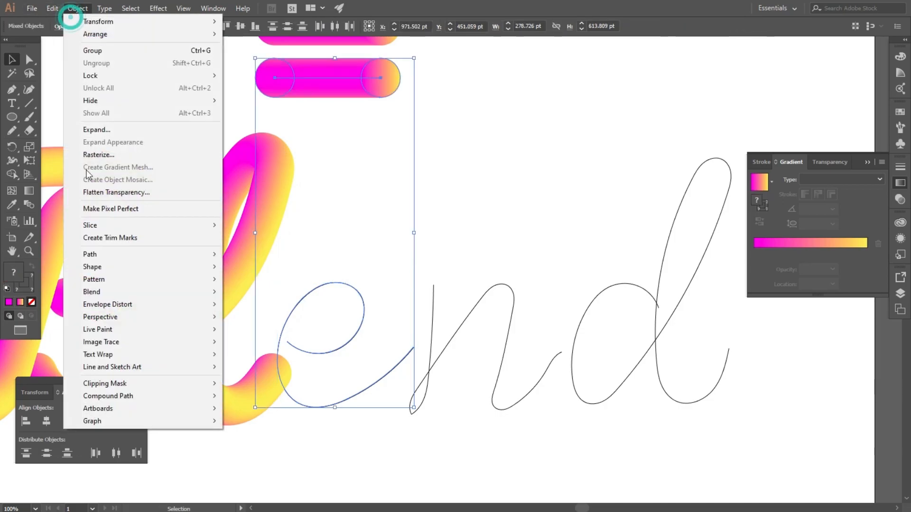
mouse_move(98, 291)
click(280, 354)
click(474, 239)
- Replace the left remaining tube's blend spine with the letter n path
scroll(260, 163, down, 2)
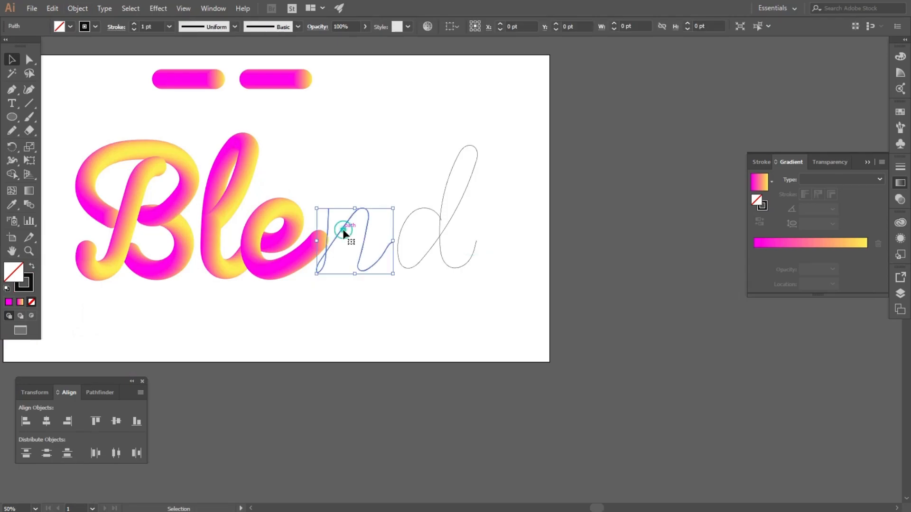
click(344, 233)
scroll(331, 211, up, 1)
scroll(222, 171, down, 1)
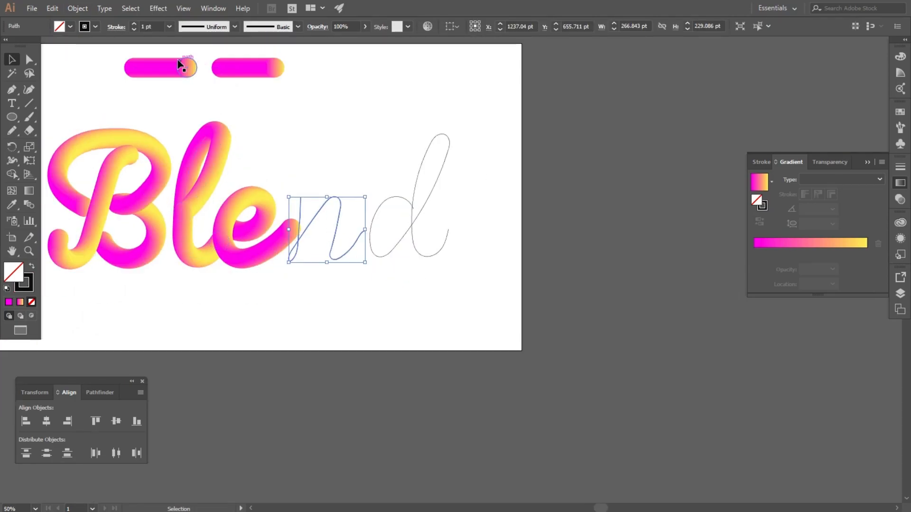
shift+click(171, 65)
click(74, 9)
click(100, 291)
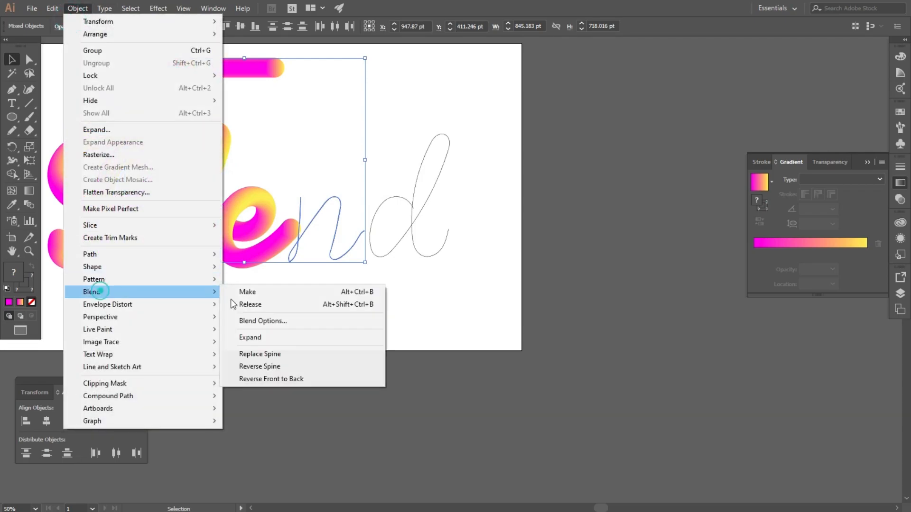
click(259, 354)
click(353, 162)
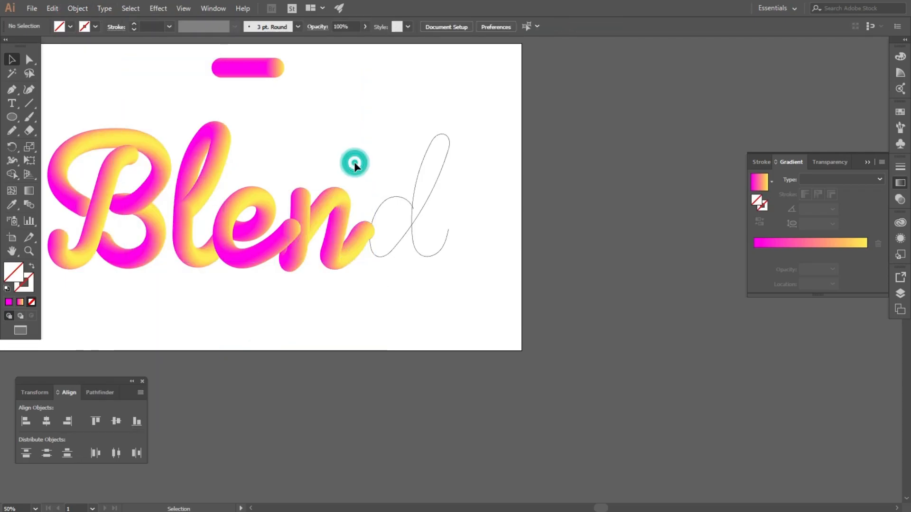
- Replace the last remaining tube's blend spine with the letter d path
click(387, 207)
shift+click(240, 70)
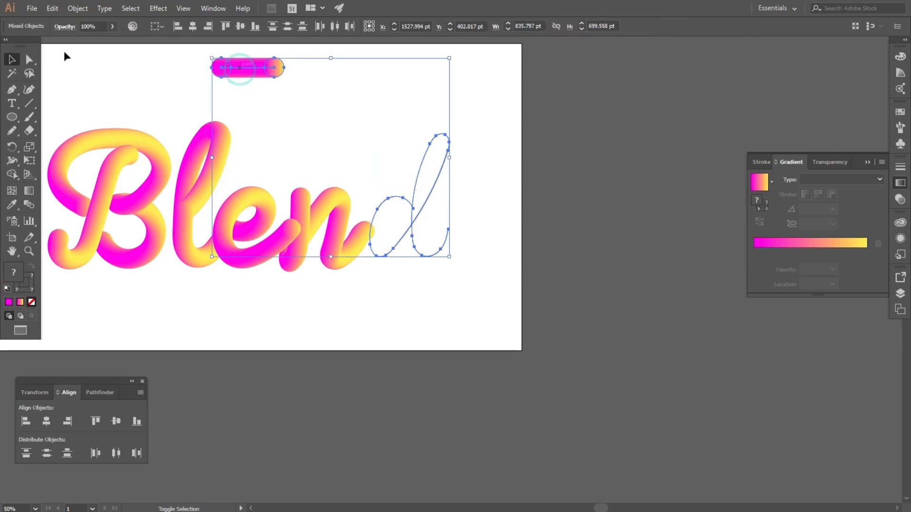
click(76, 10)
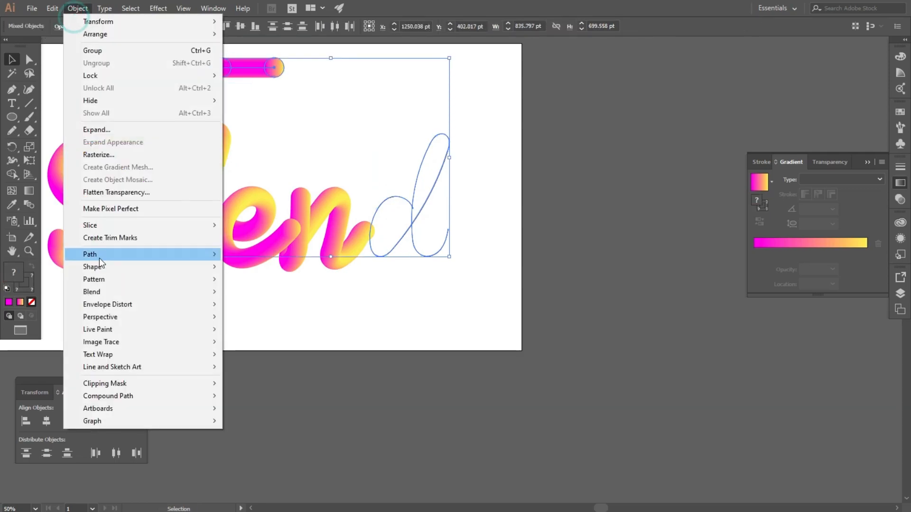
click(97, 290)
click(294, 354)
click(457, 301)
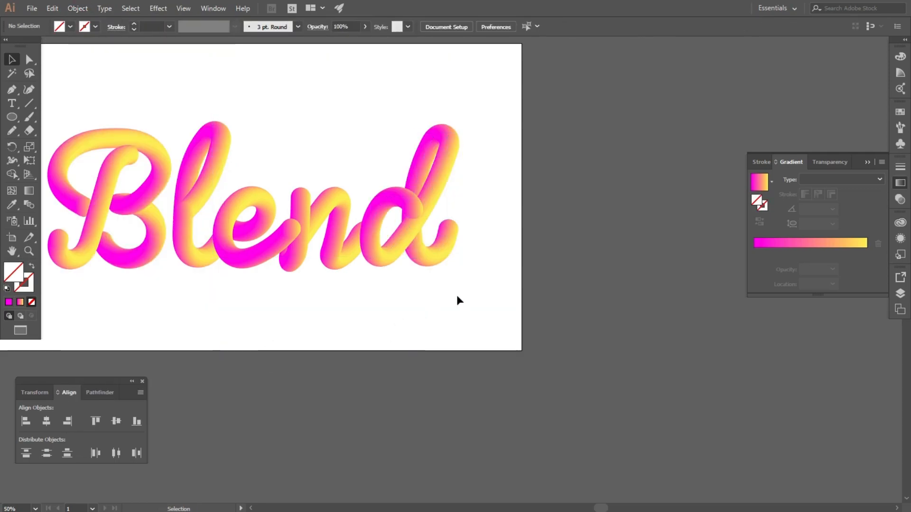
- Bring the letter n blend to the front of the stacking order, above the letter e
key(ctrl+minus)
scroll(270, 209, up, 2)
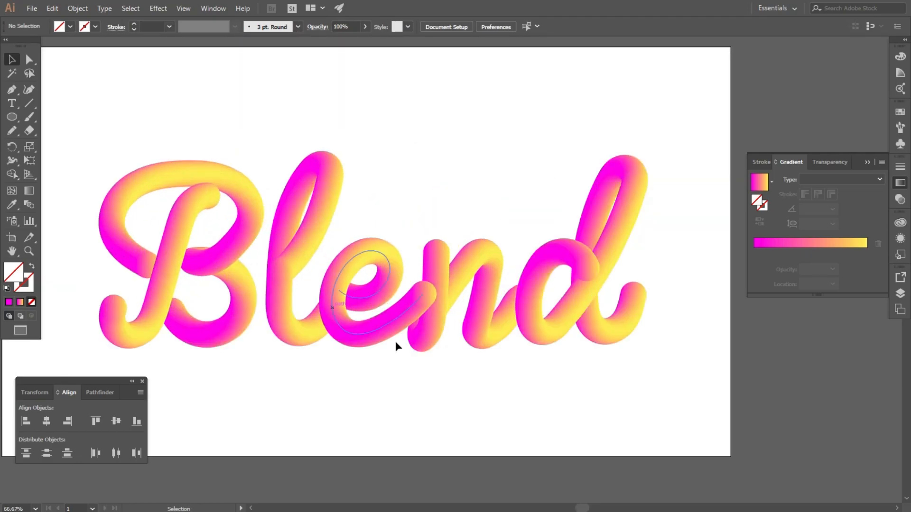
right_click(456, 286)
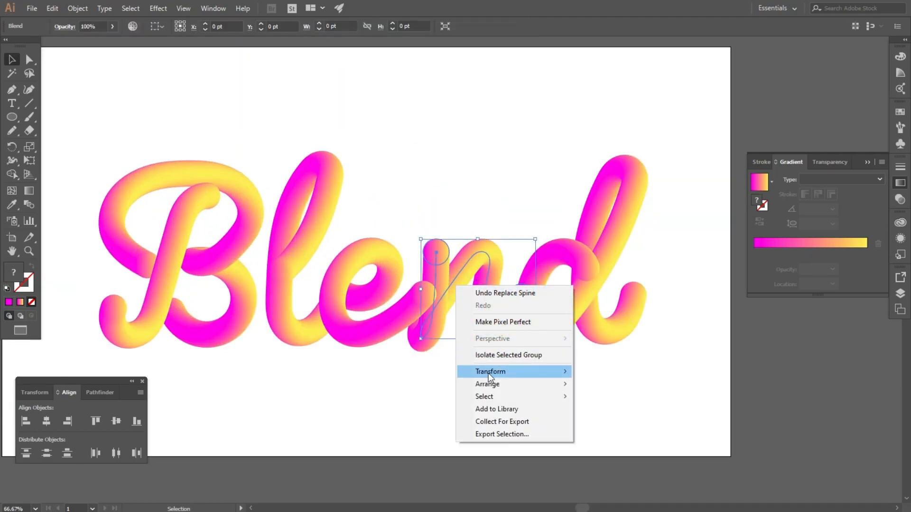
mouse_move(497, 384)
click(585, 383)
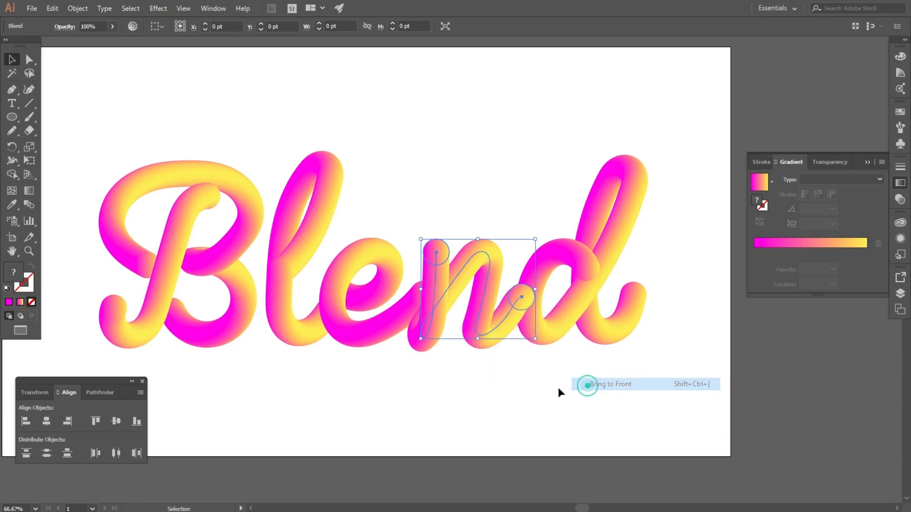
click(519, 386)
- Bring the letter d blend to the front so it overlaps the end of the letter n
right_click(556, 325)
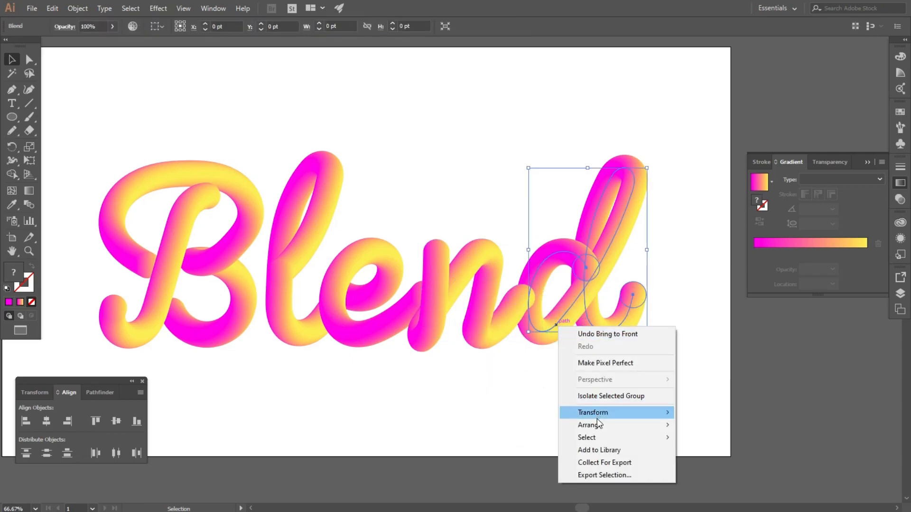
mouse_move(614, 425)
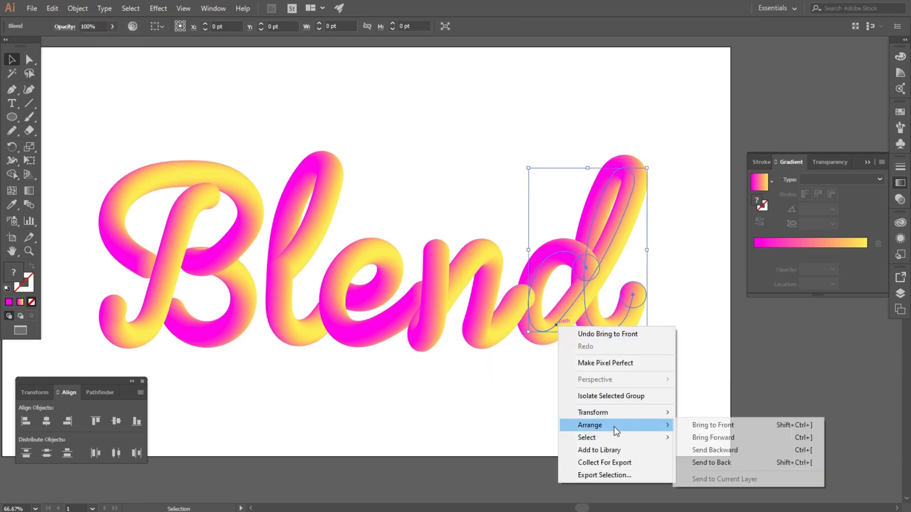
click(697, 424)
click(624, 395)
- Draw a 1920 x 1080 pt rectangle covering the whole artboard and fill it with black (000000)
scroll(327, 142, down, 2)
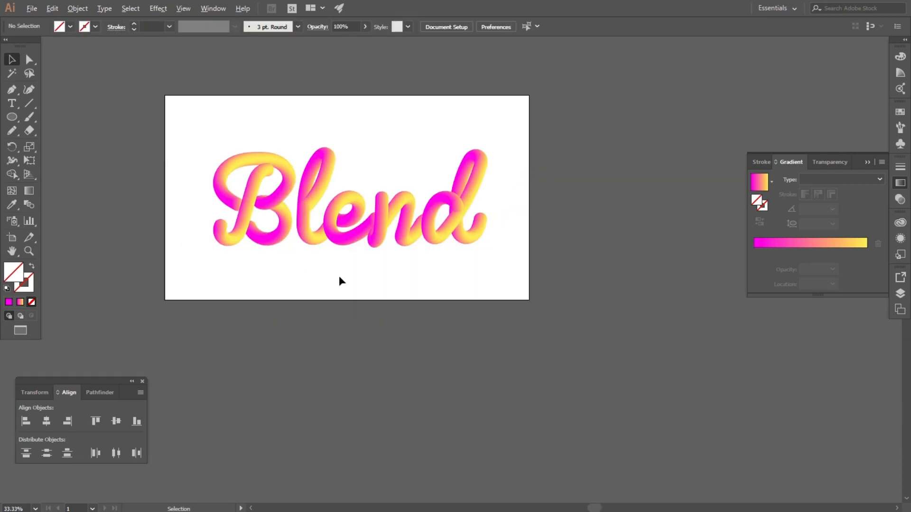
drag(12, 116, 51, 113)
drag(176, 113, 528, 299)
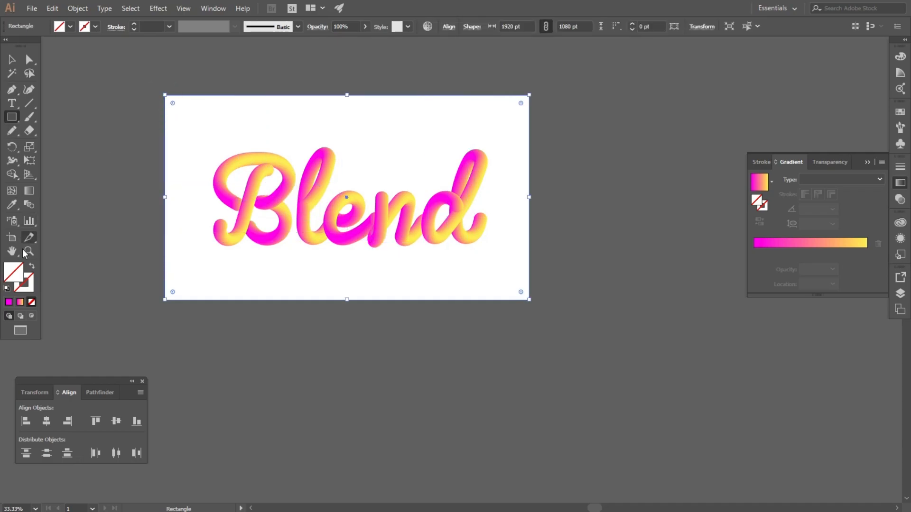
double_click(13, 272)
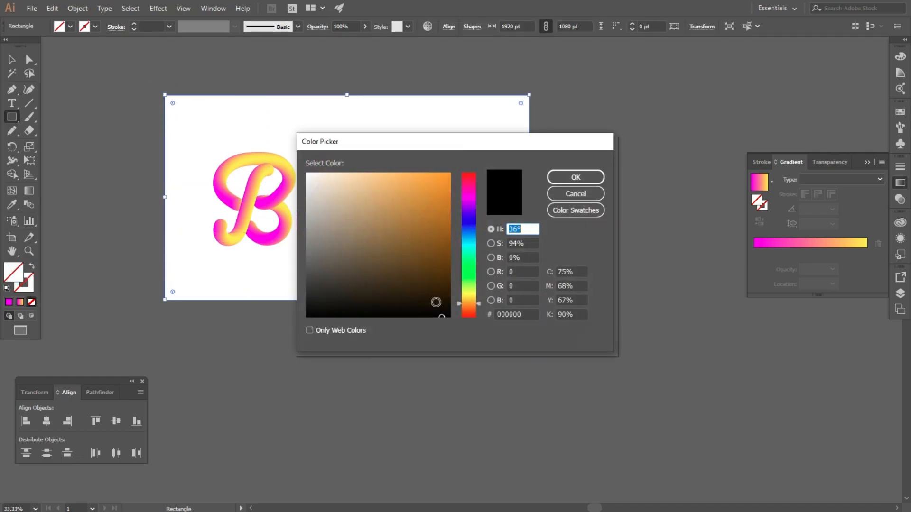
click(566, 178)
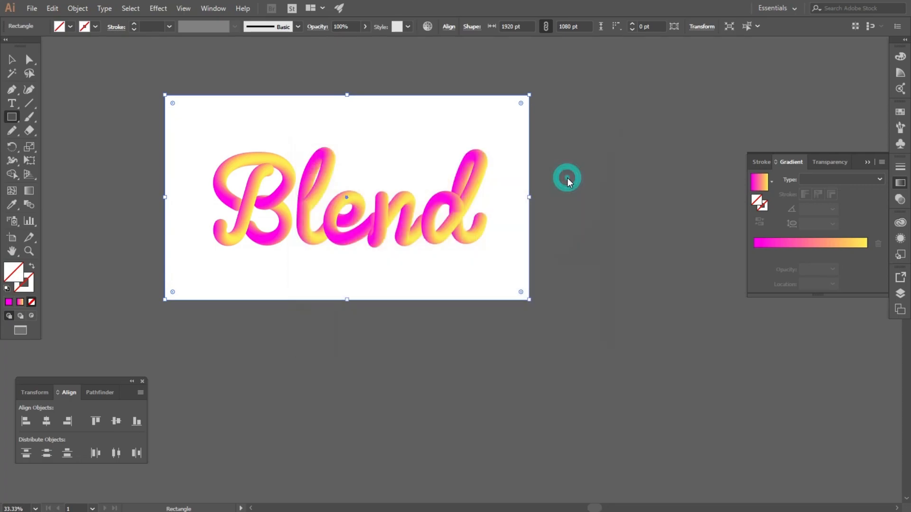
- Send the black rectangle to the back, behind the Blend lettering, and deselect it
click(12, 60)
scroll(303, 116, up, 2)
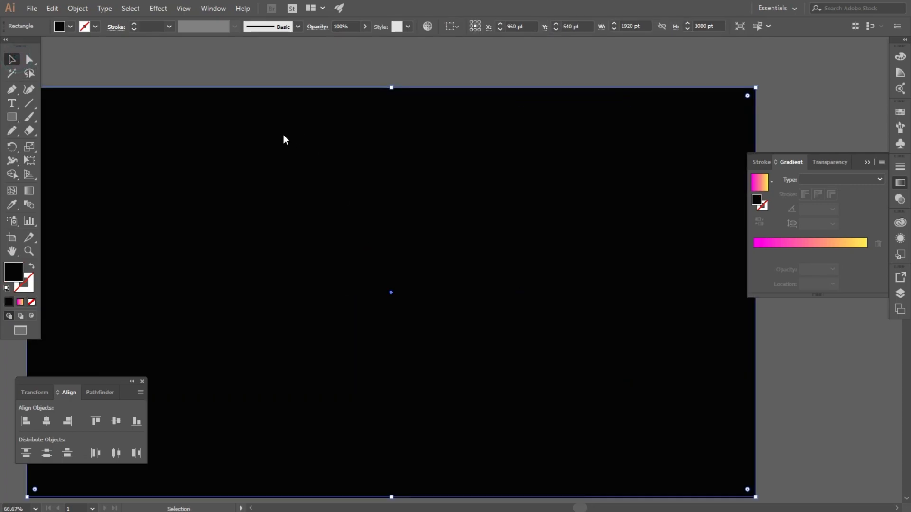
right_click(283, 137)
click(451, 294)
click(331, 65)
scroll(331, 65, down, 1)
scroll(259, 218, up, 1)
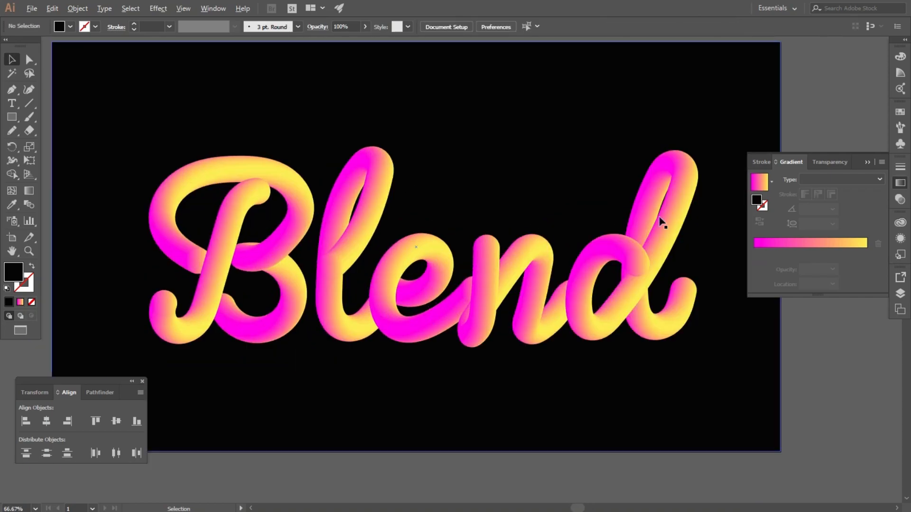